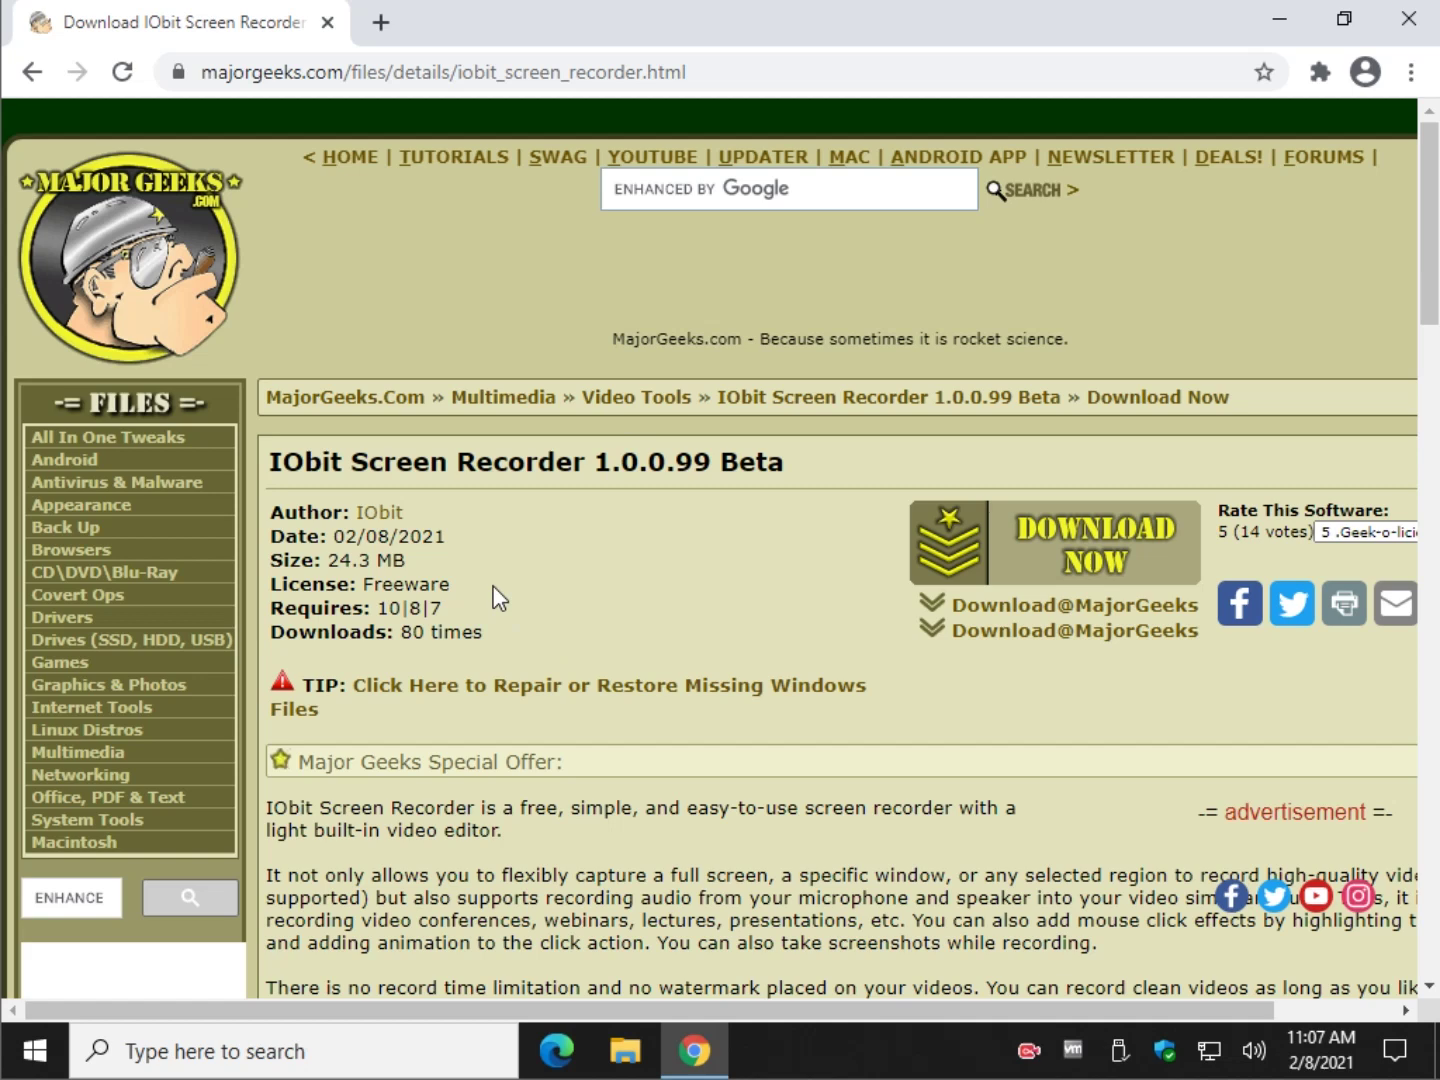
# Launch the recorder from the desktop and try a Select Window capture area, then cancel it.
pyautogui.click(1280, 20)
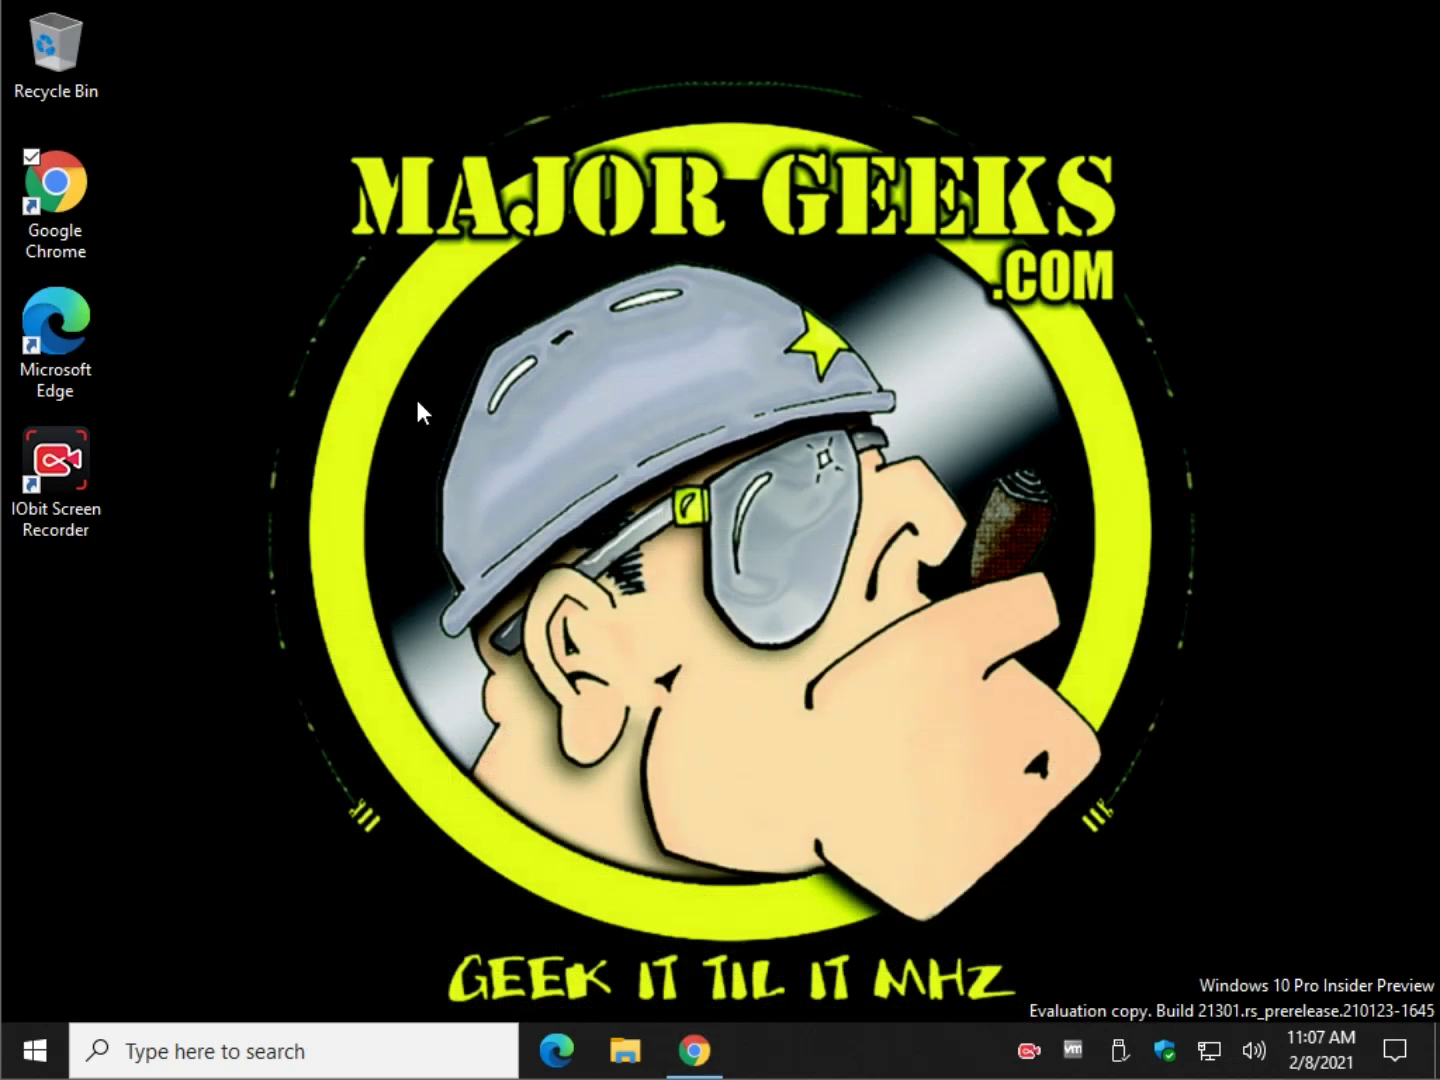
pyautogui.click(57, 498)
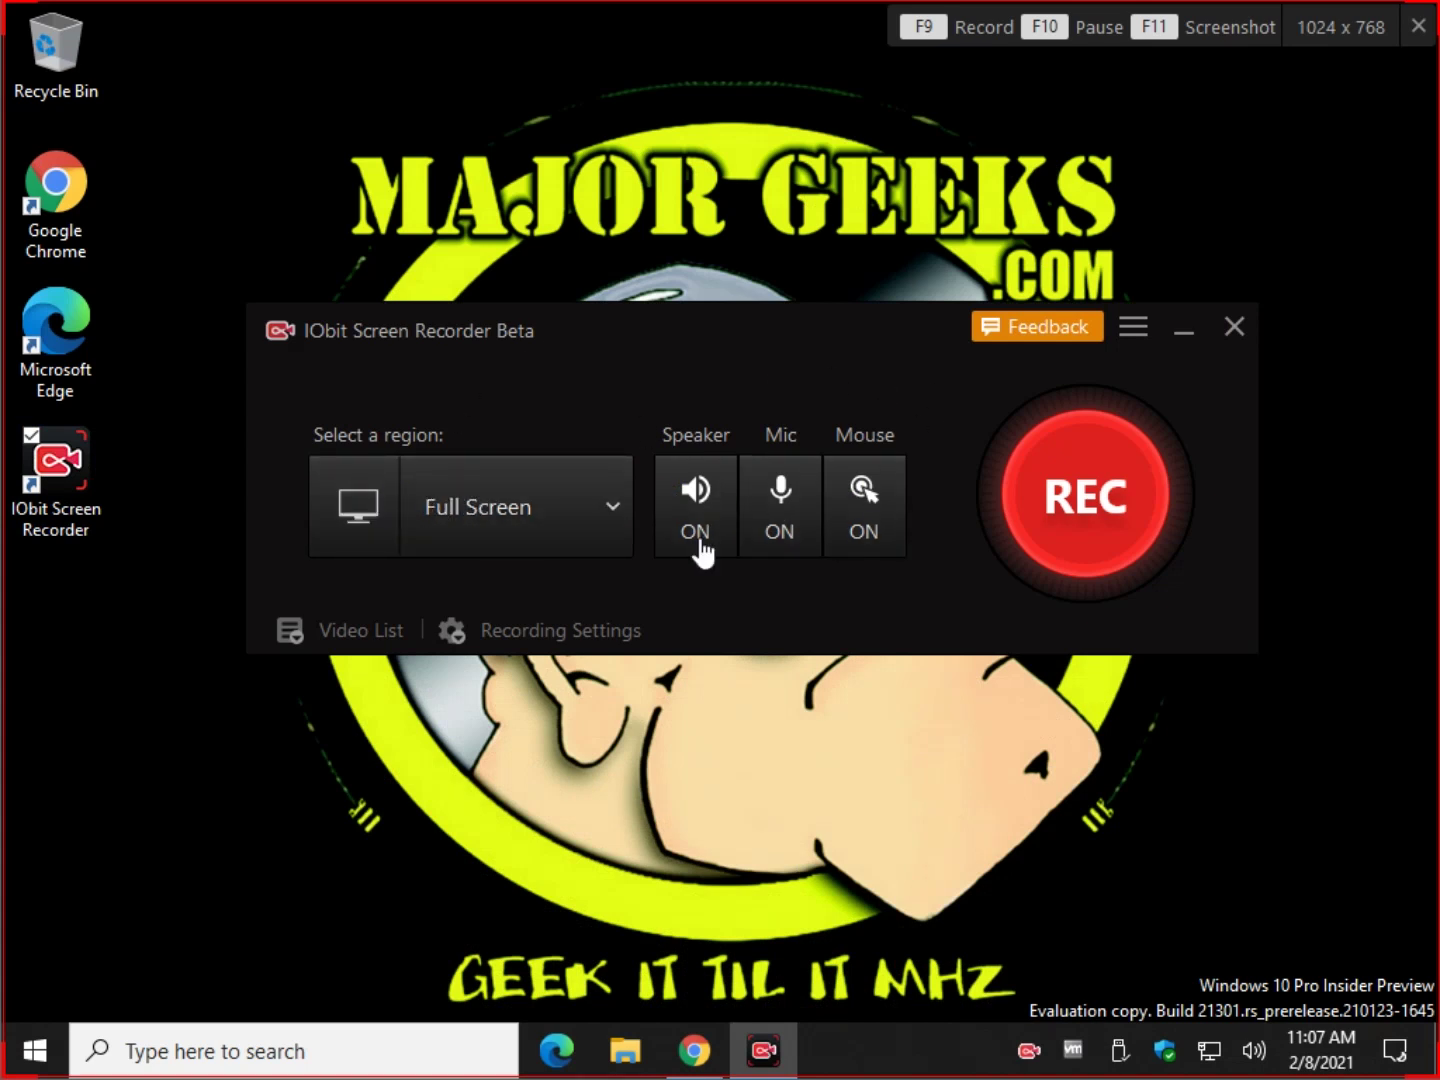
pyautogui.click(364, 511)
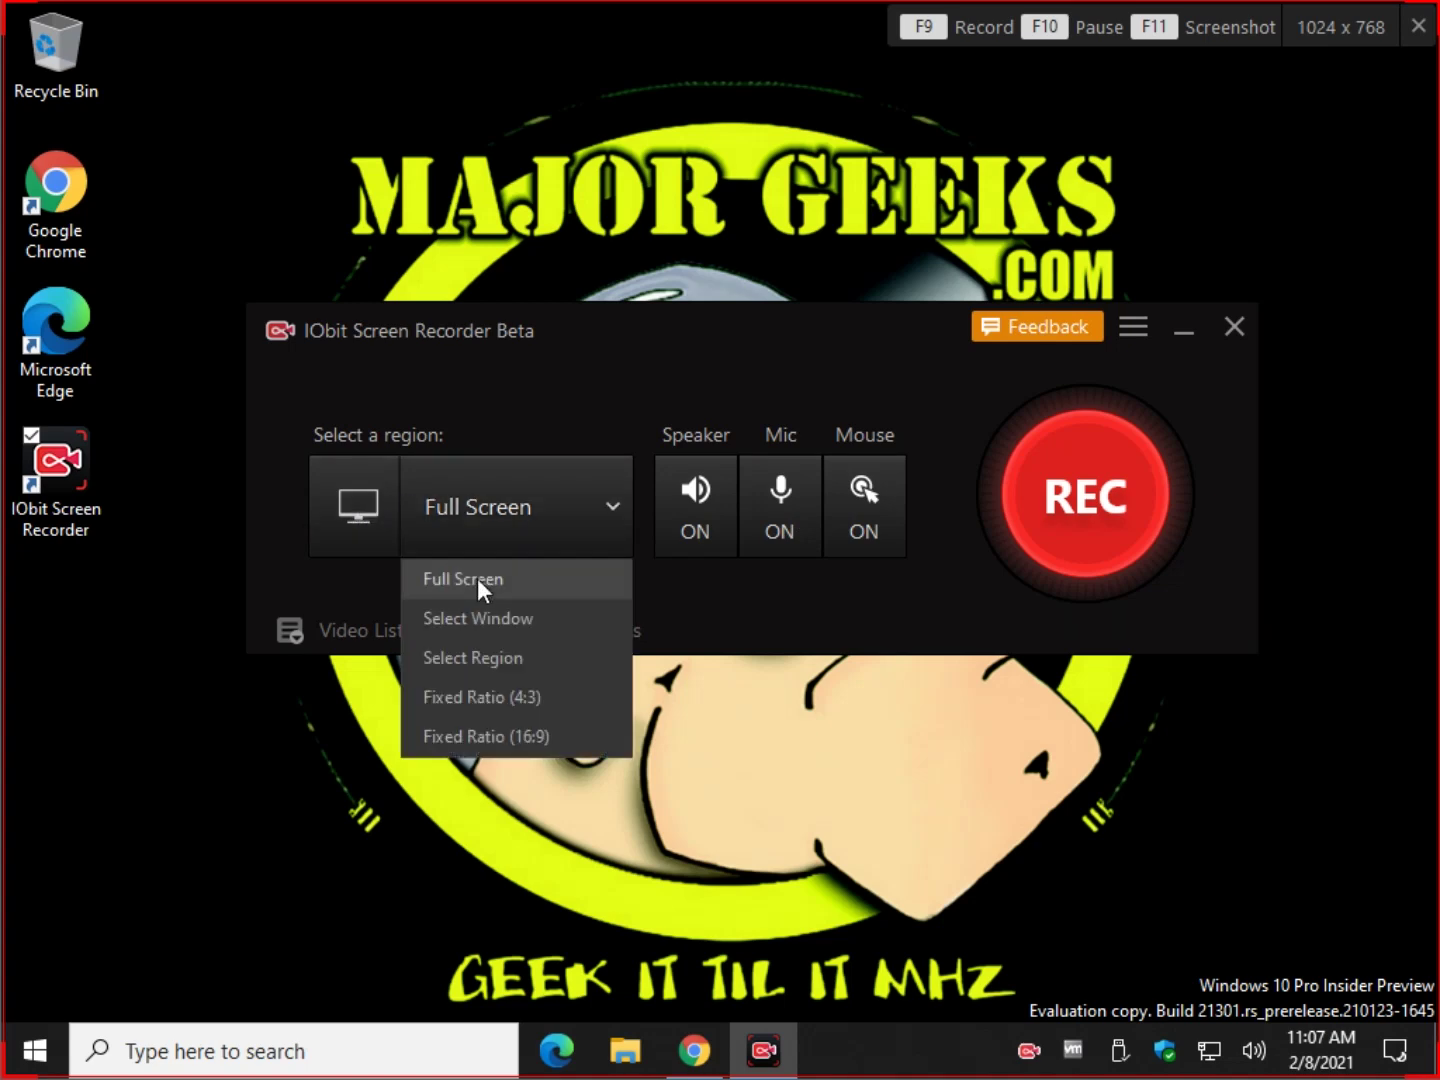
pyautogui.click(471, 616)
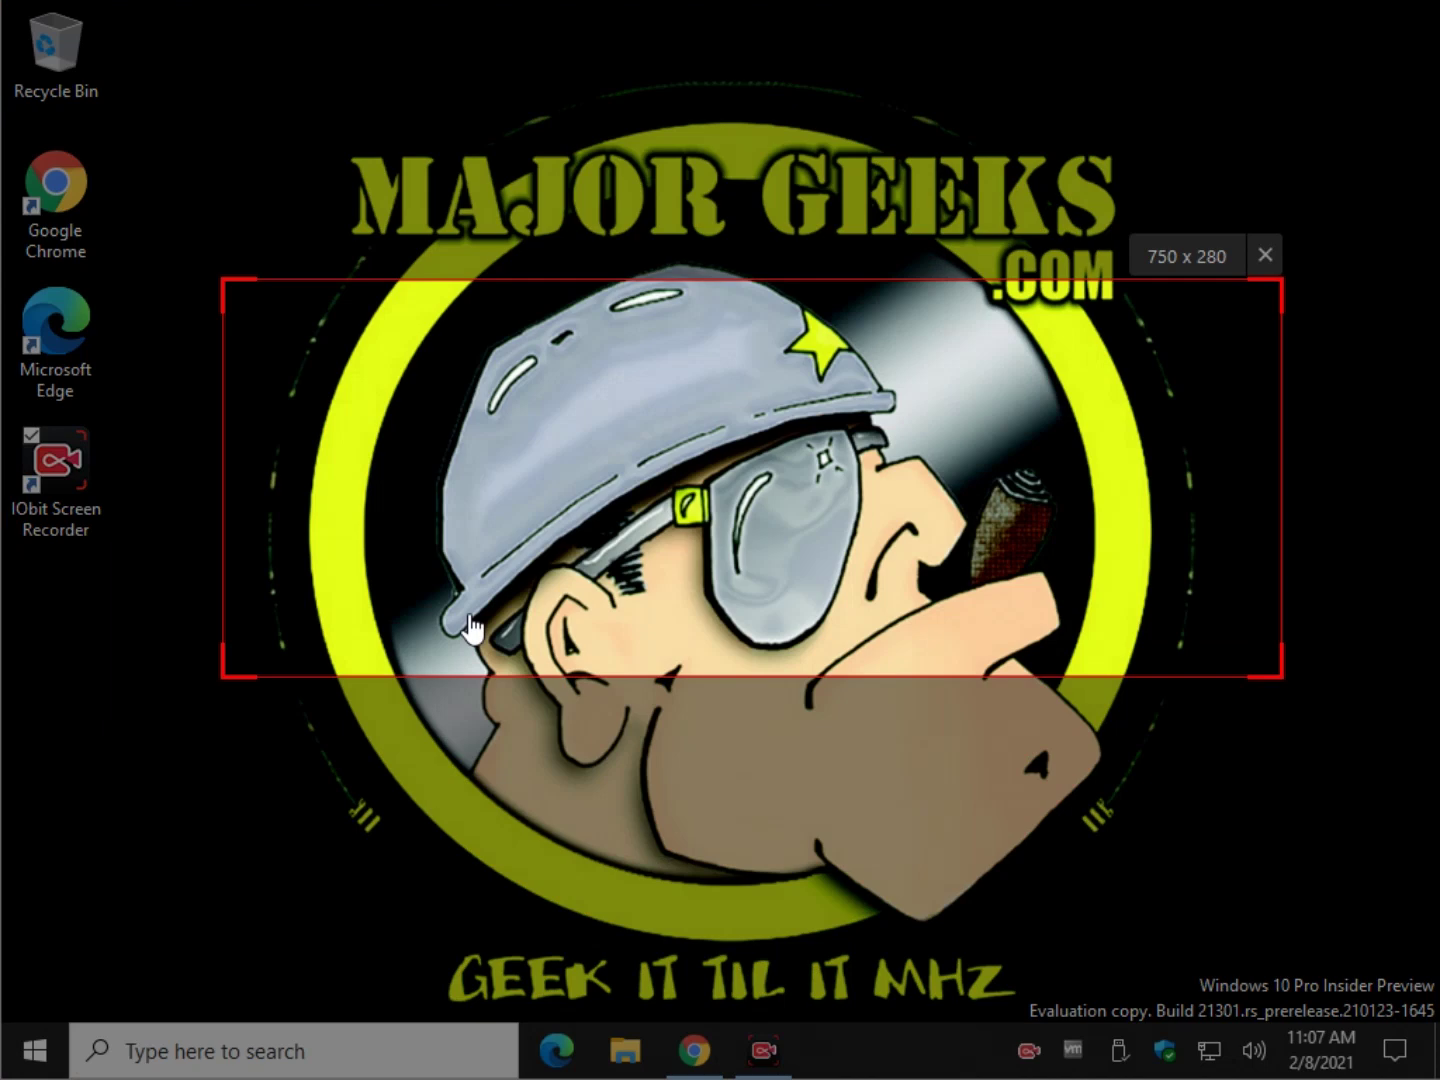
pyautogui.click(421, 408)
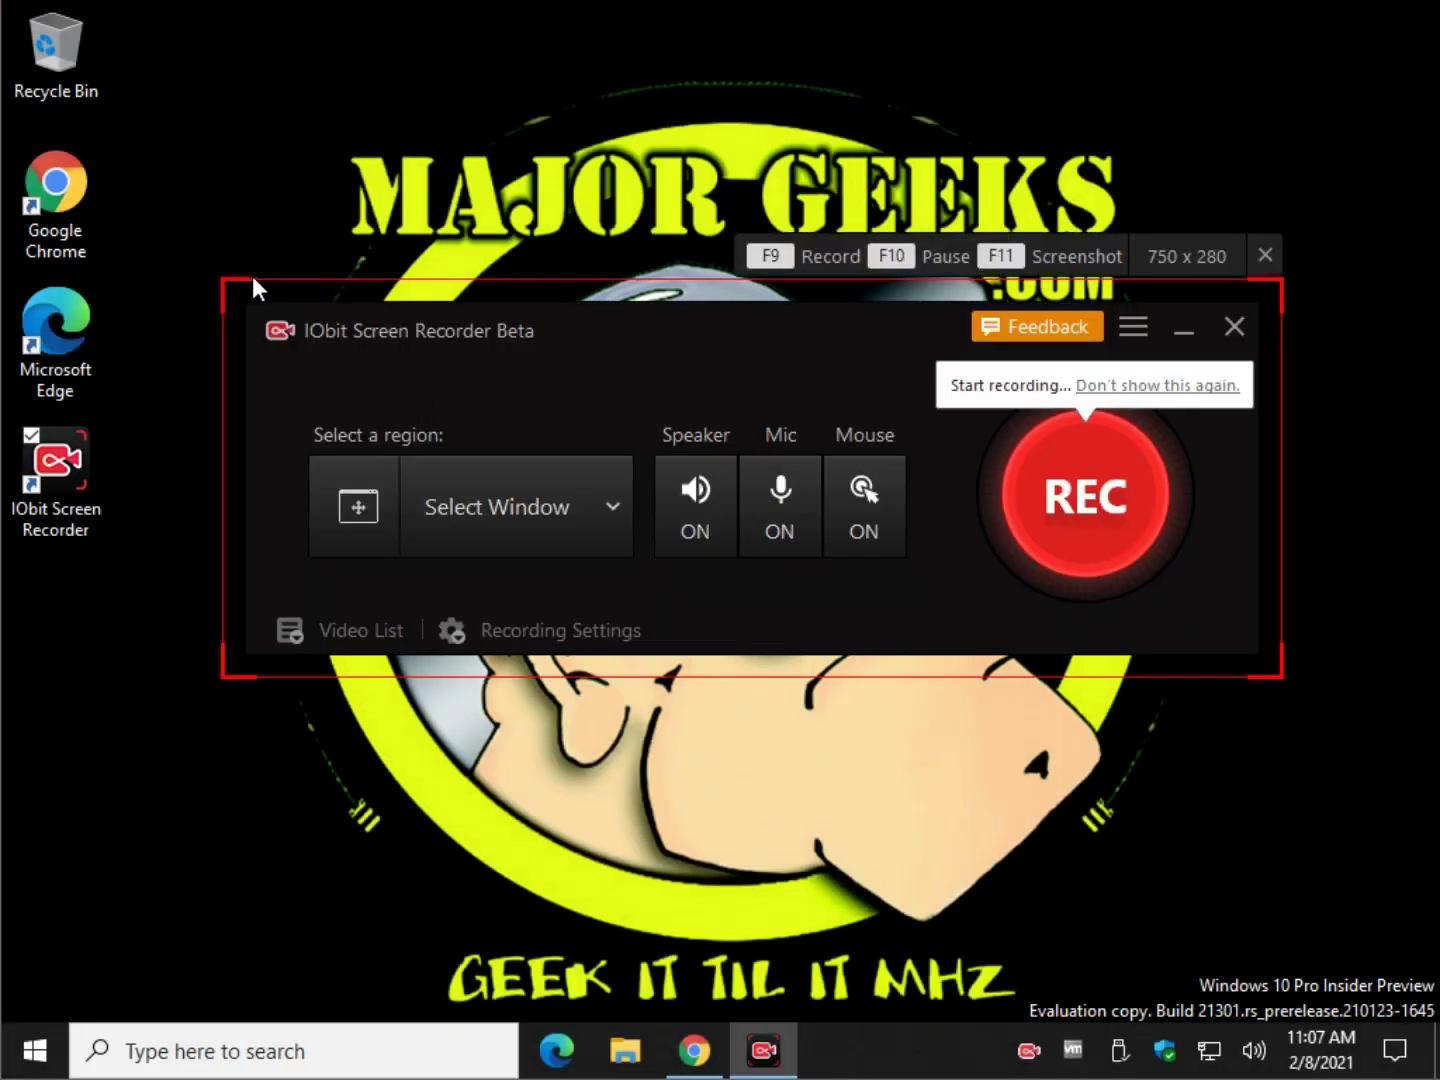
pyautogui.moveTo(251, 283); pyautogui.dragTo(267, 76)
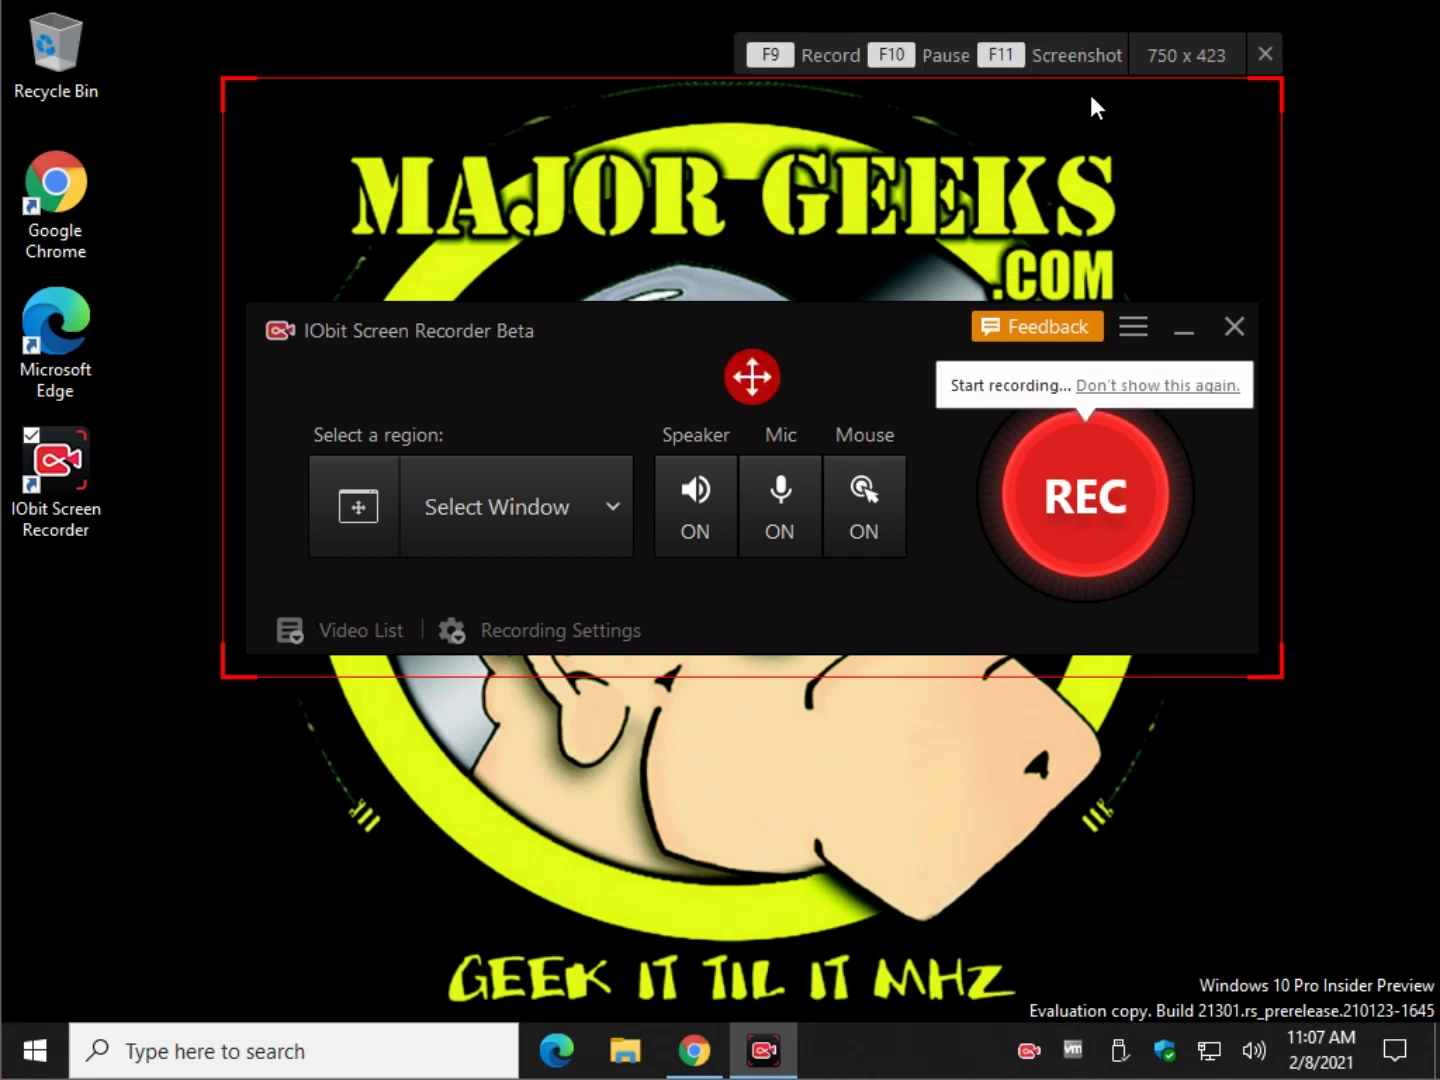
pyautogui.click(1265, 54)
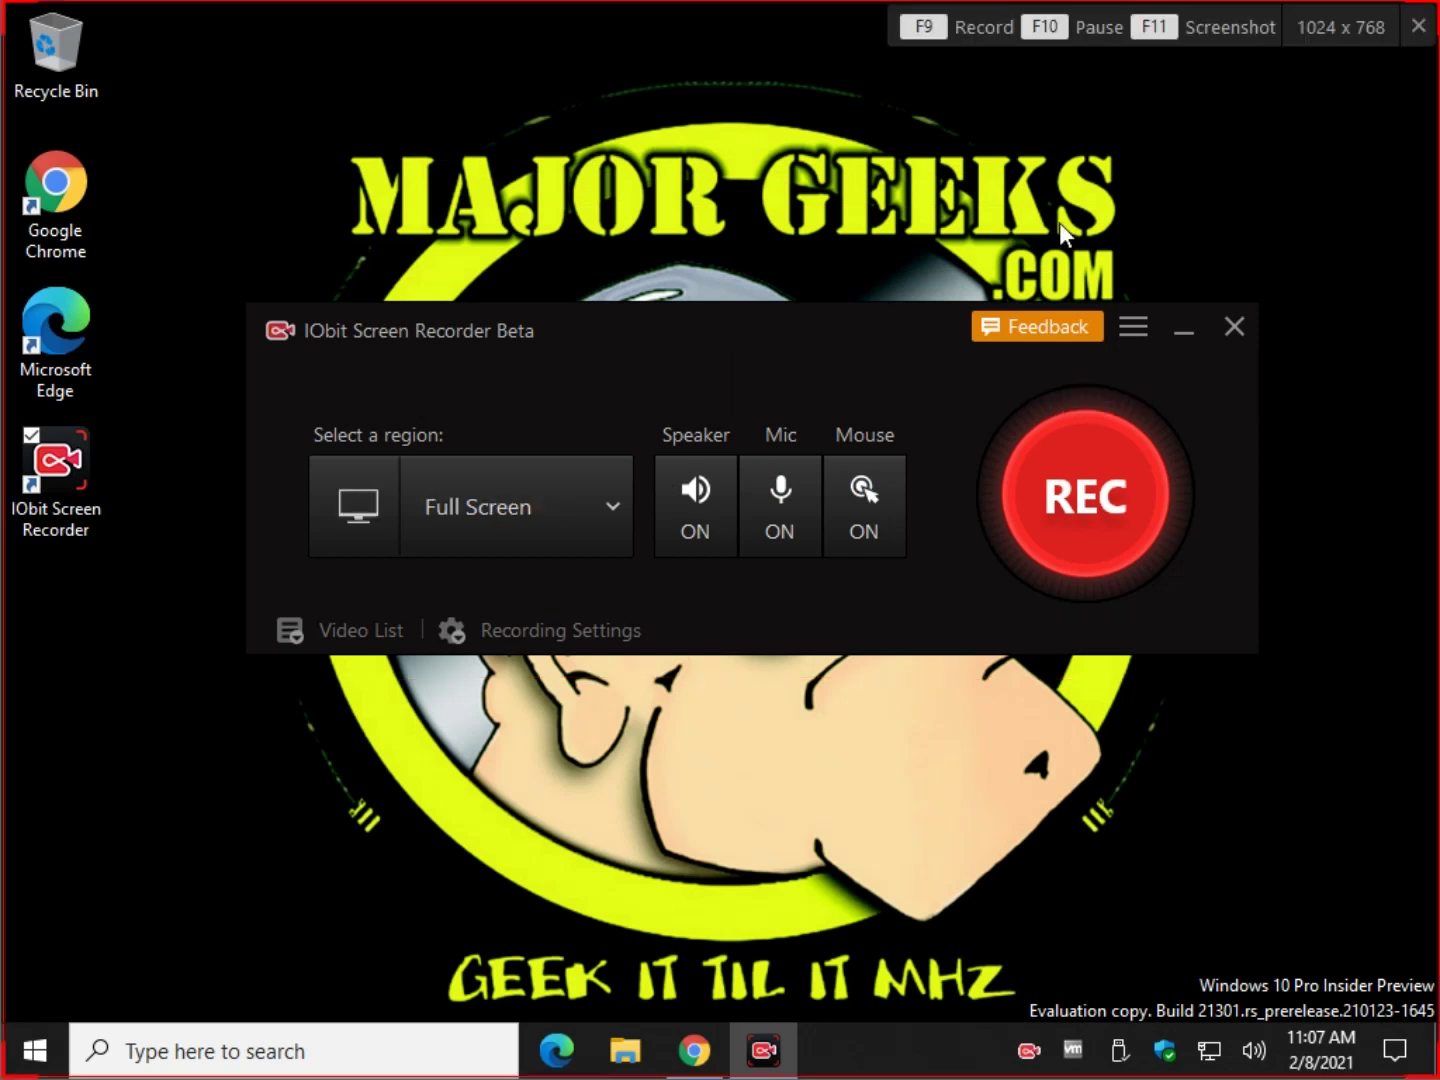
# Try the Select Region capture mode, then set the capture region back to Full Screen.
pyautogui.click(374, 519)
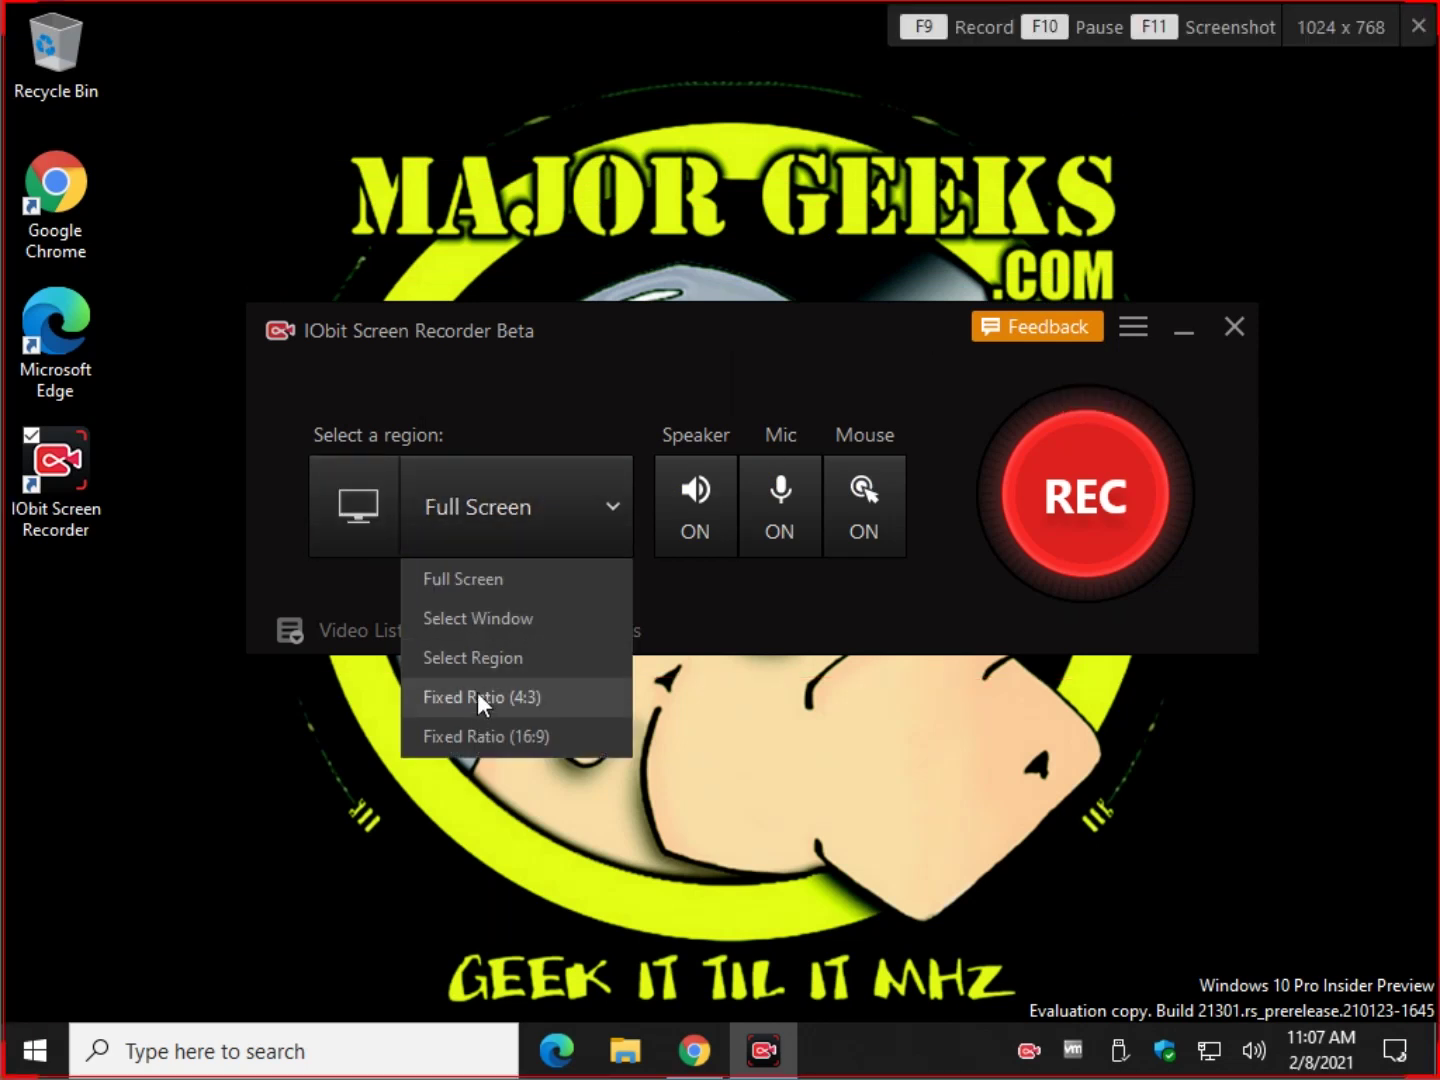
pyautogui.click(483, 626)
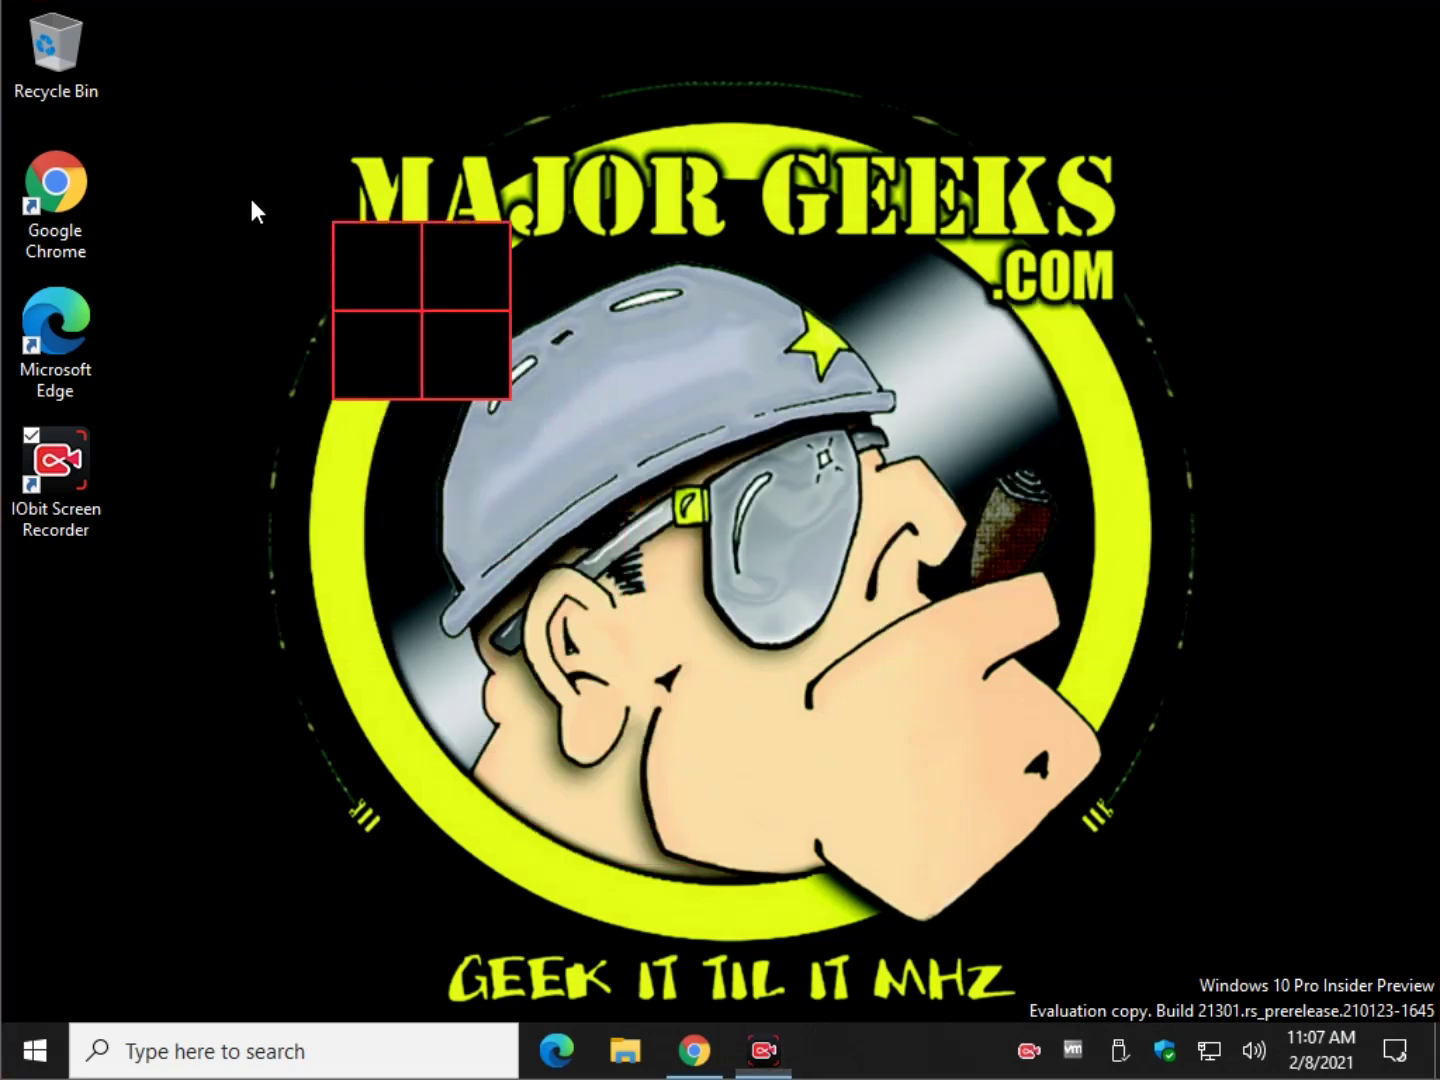
pyautogui.click(239, 257)
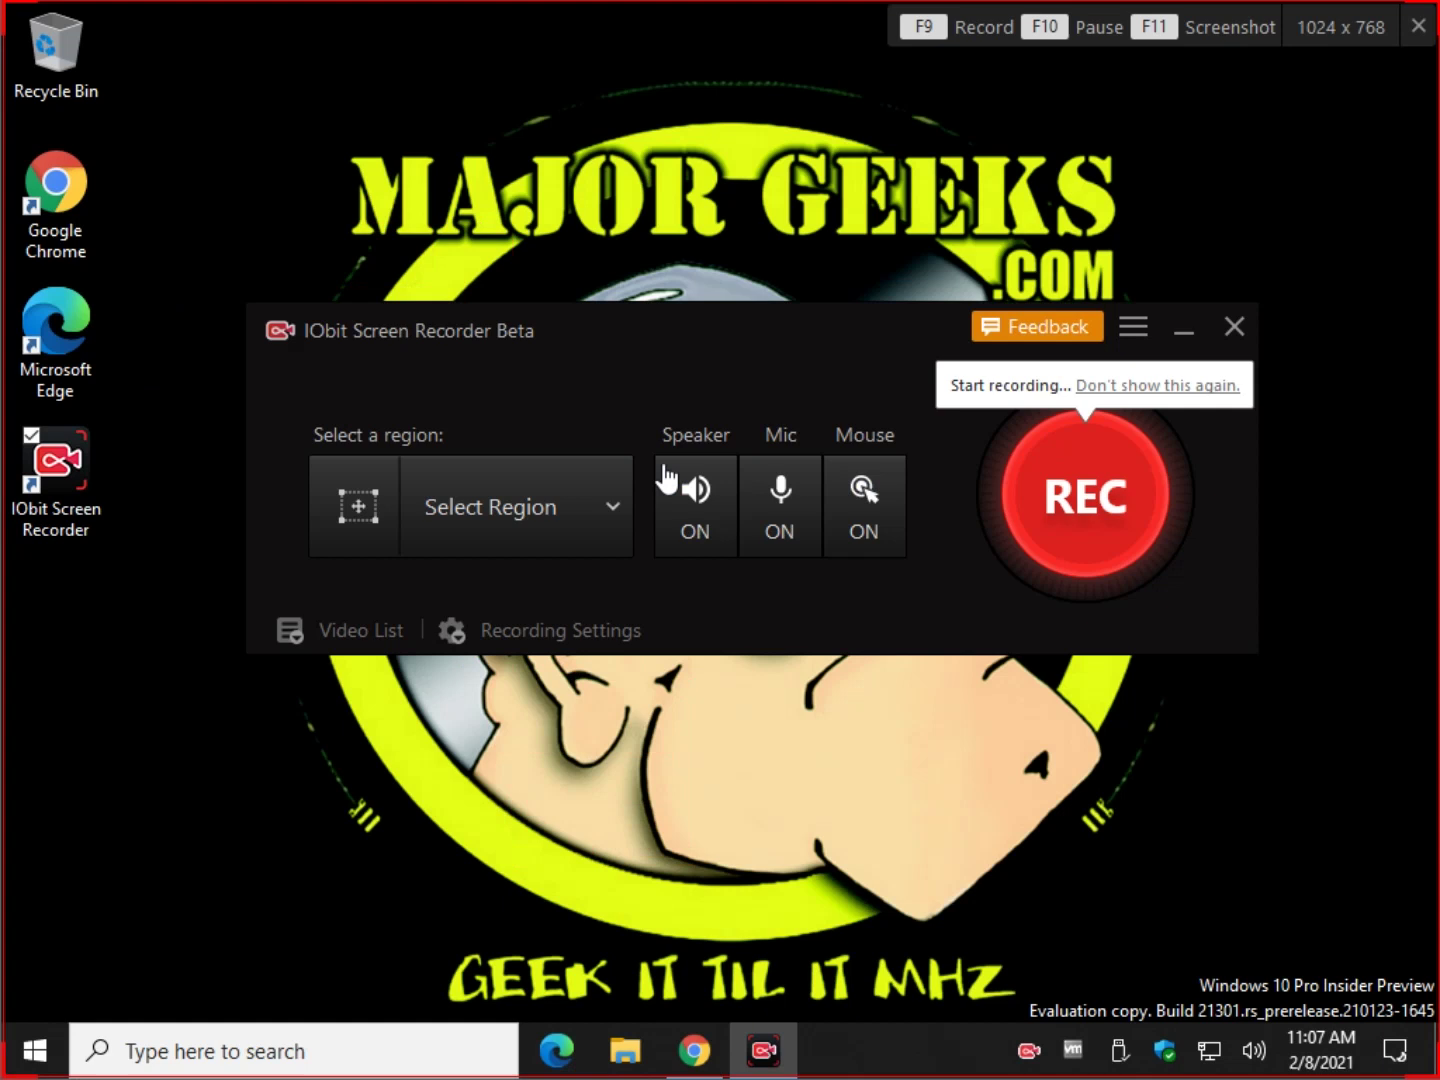
pyautogui.click(370, 509)
pyautogui.click(501, 580)
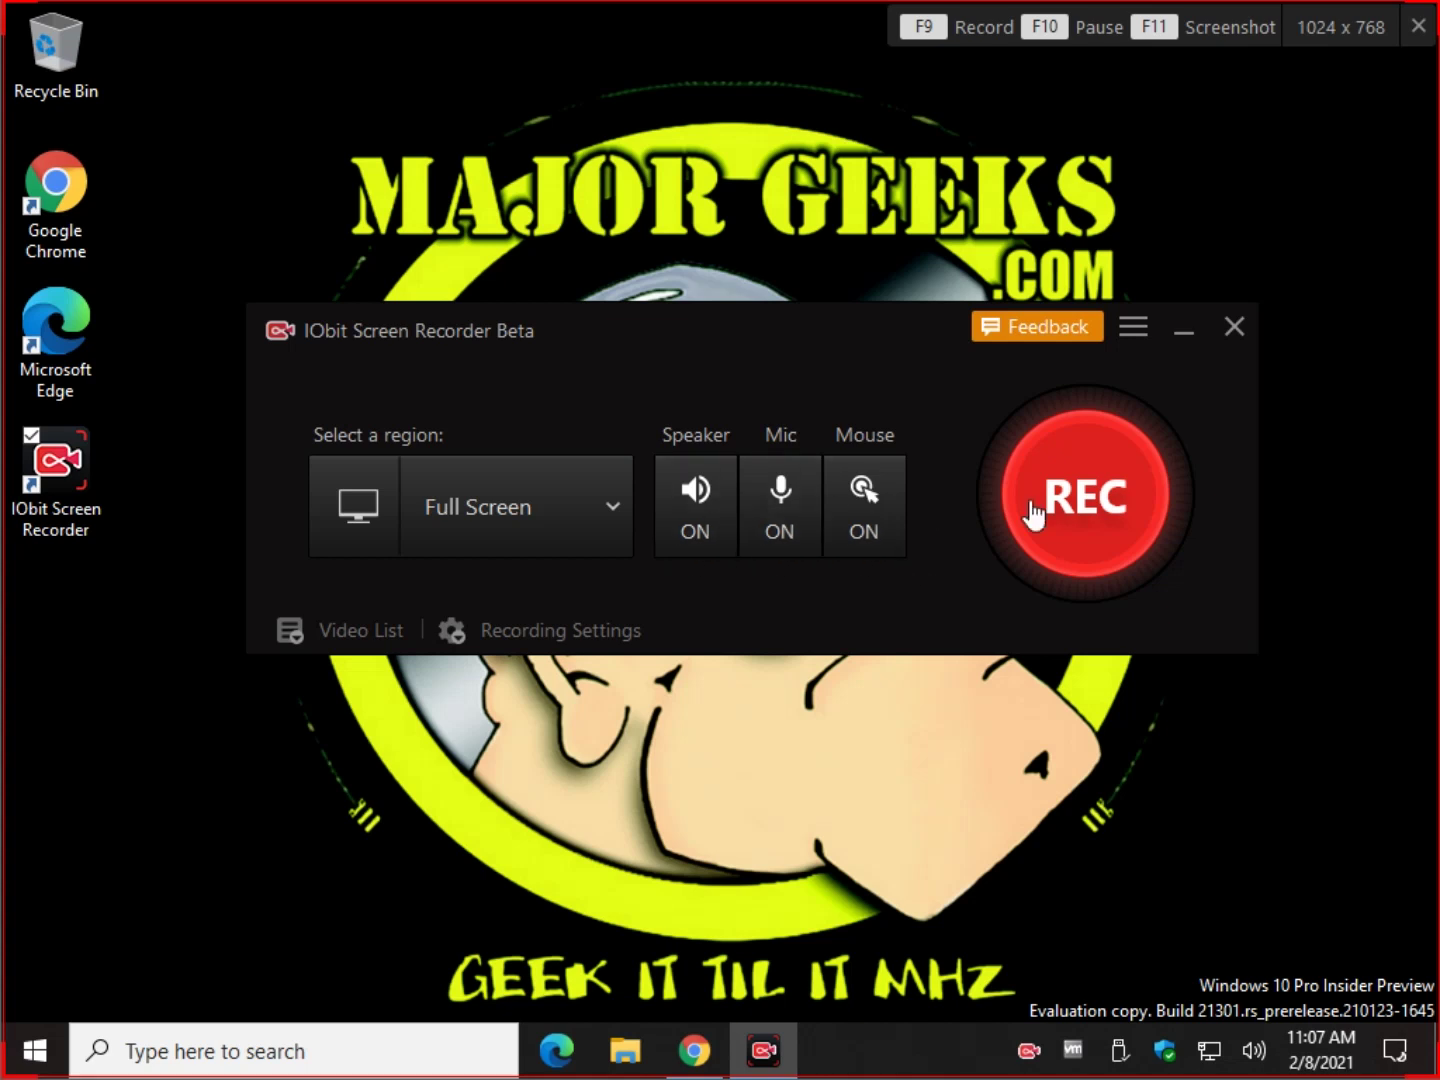
# Start a full-screen recording and let it run to 00:00:11.
pyautogui.click(1100, 505)
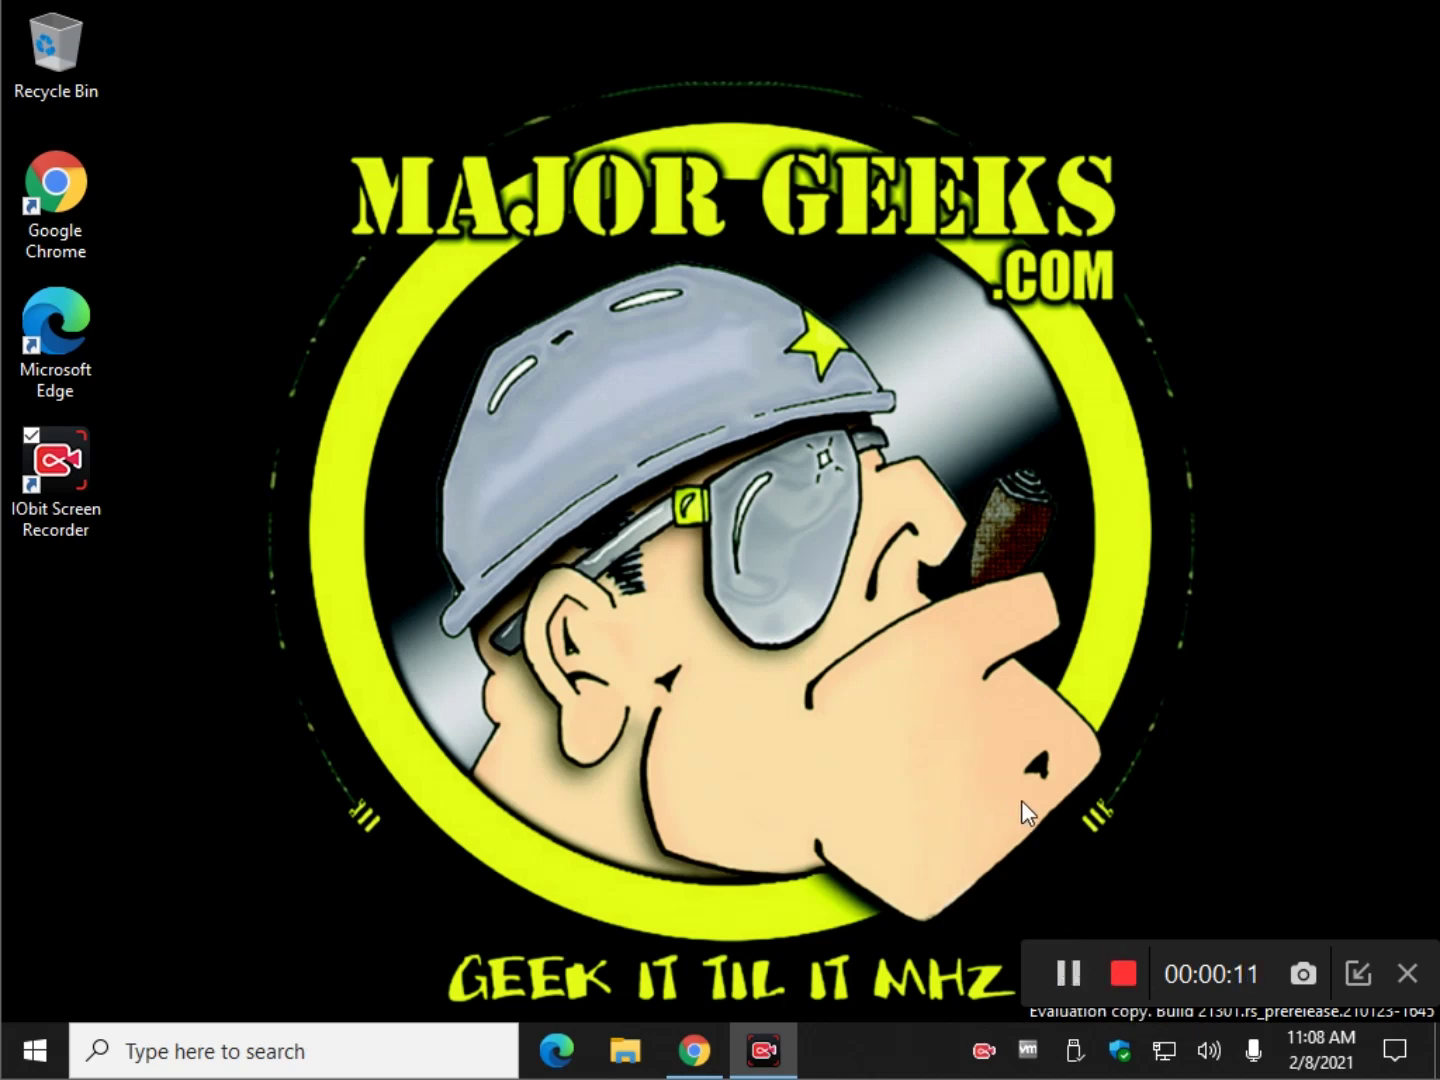
# Stop recording with F9, dismiss the survey, and preview clip 20210208_110751.MP4 in the player.
pyautogui.press('F9')
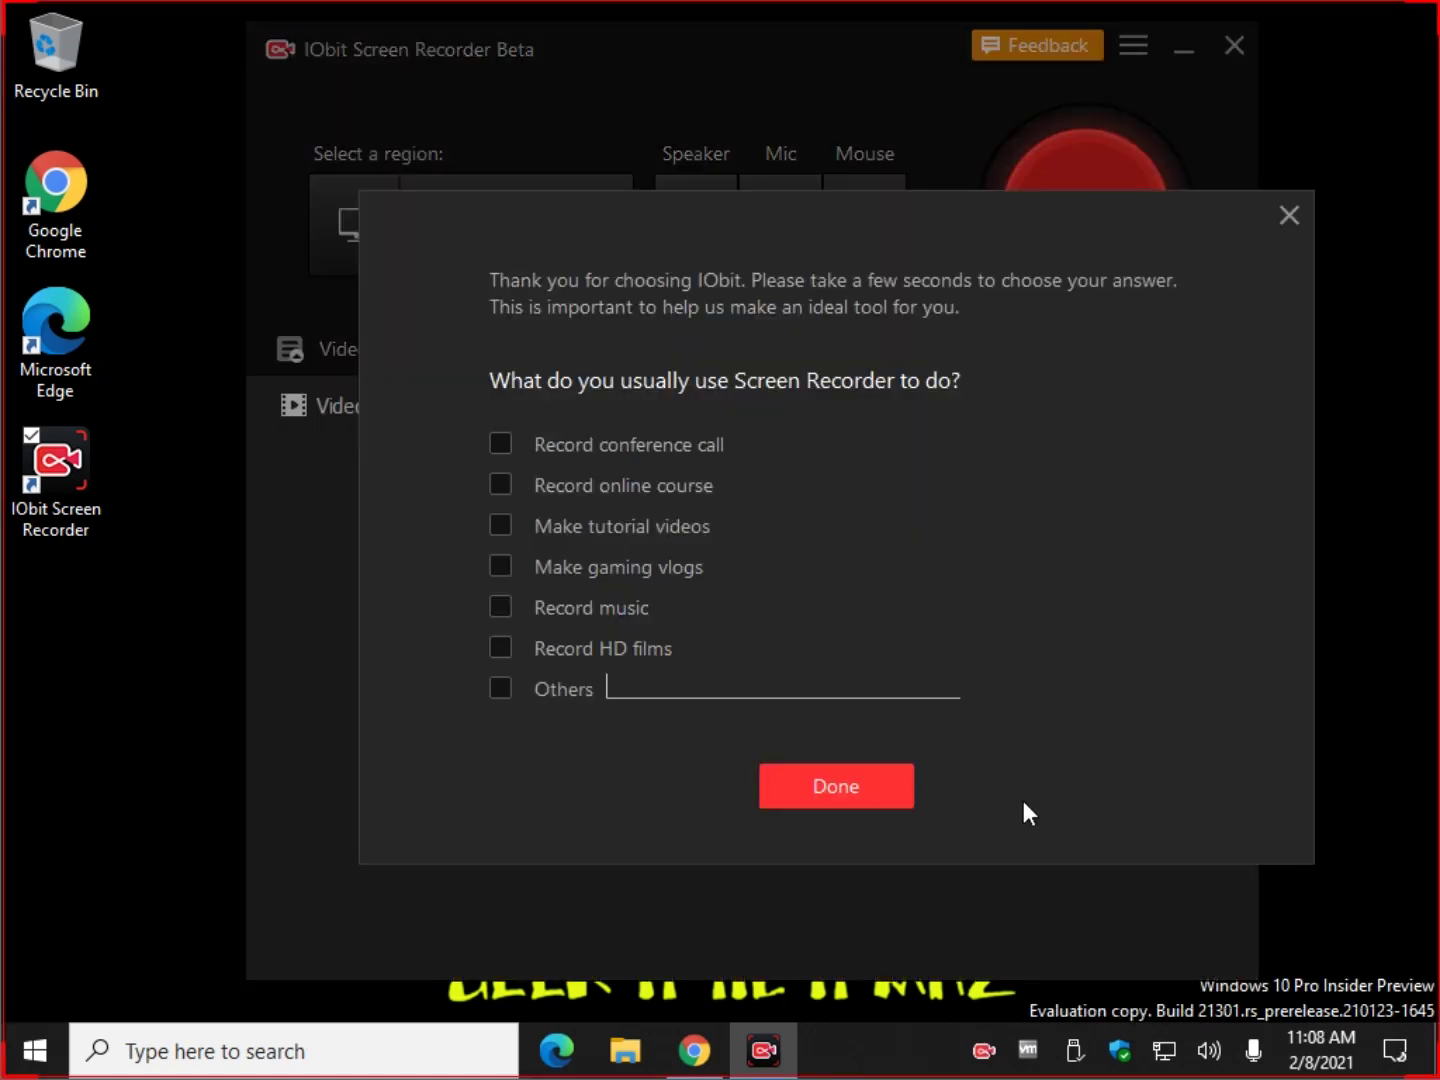
pyautogui.click(1300, 222)
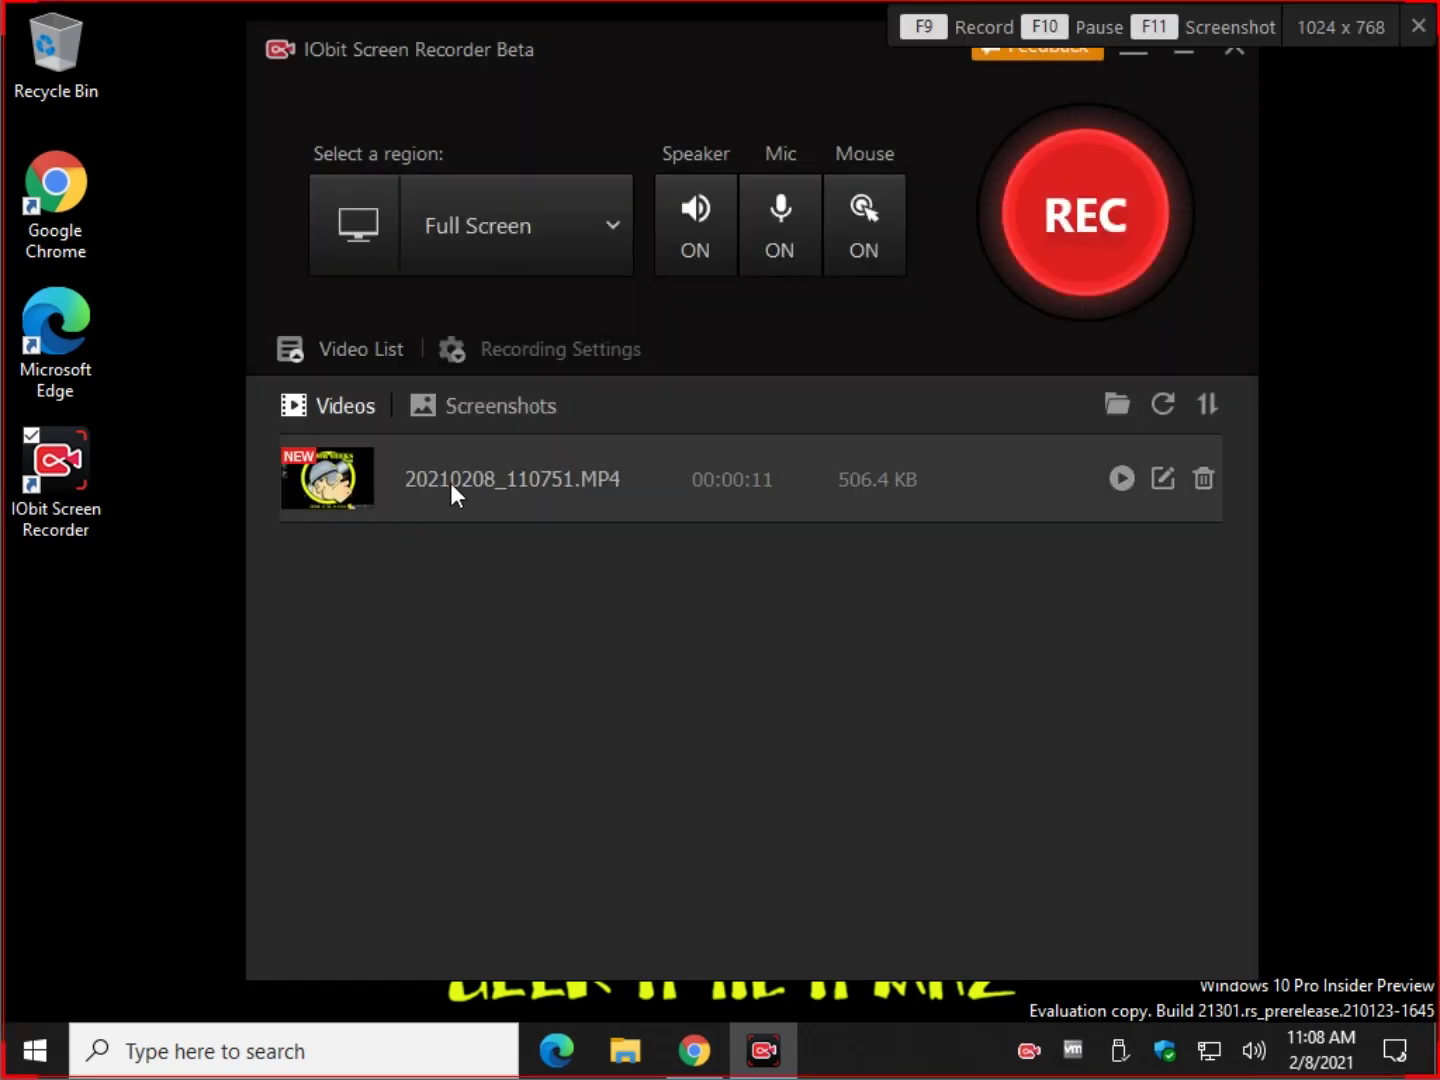
pyautogui.doubleClick(453, 482)
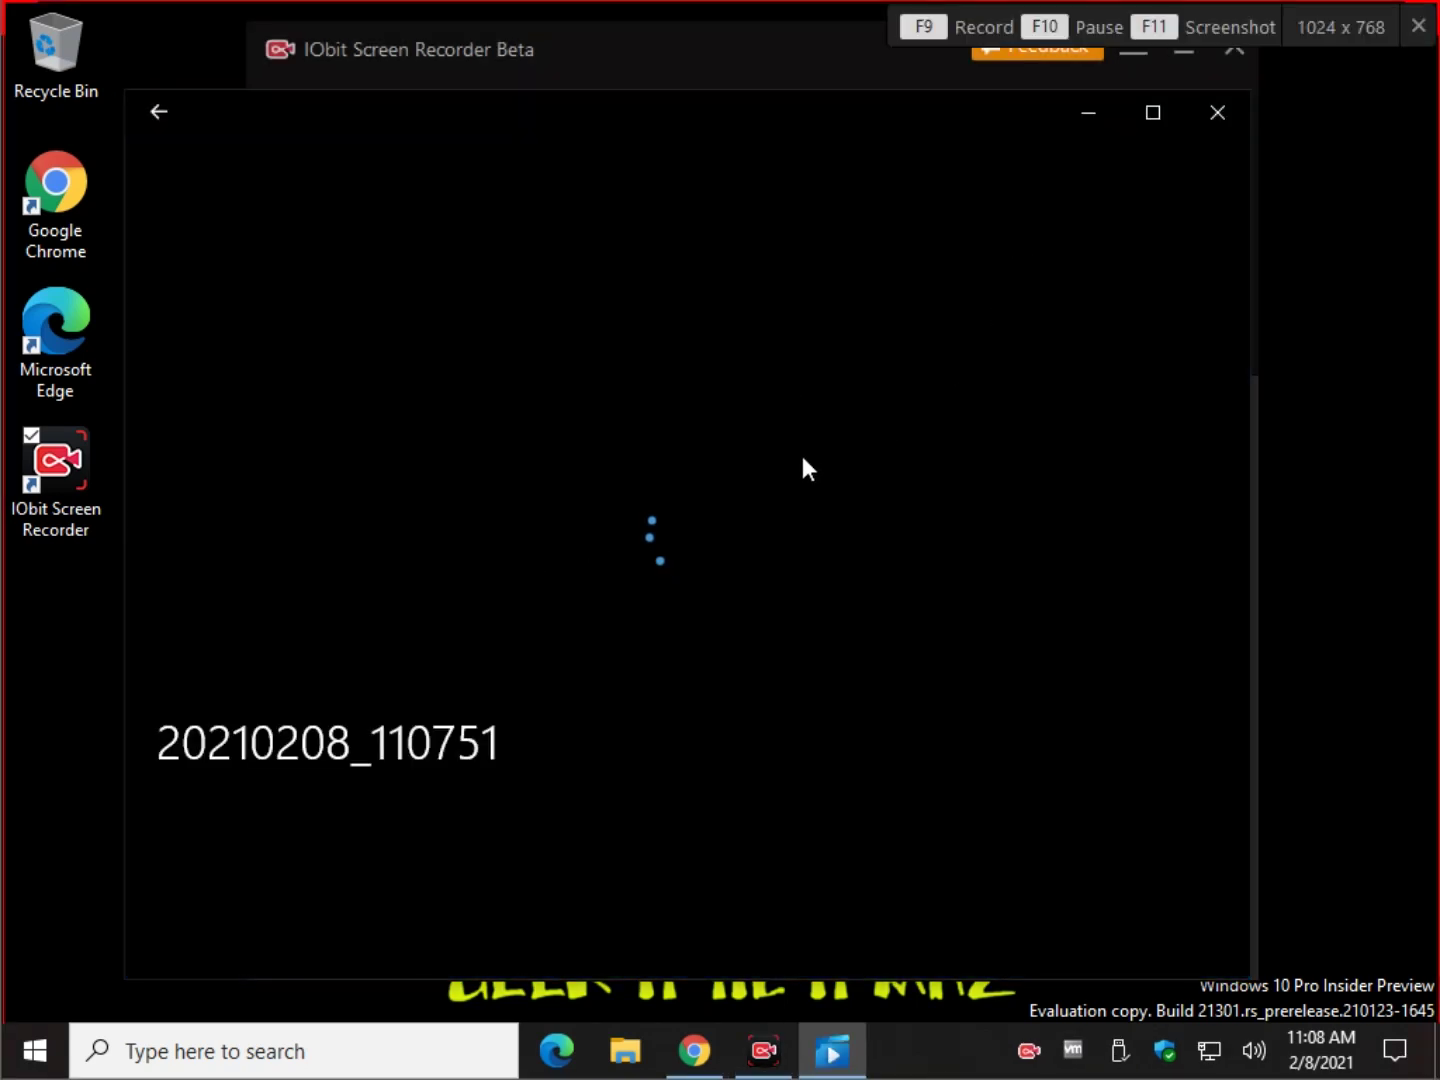
pyautogui.click(1217, 113)
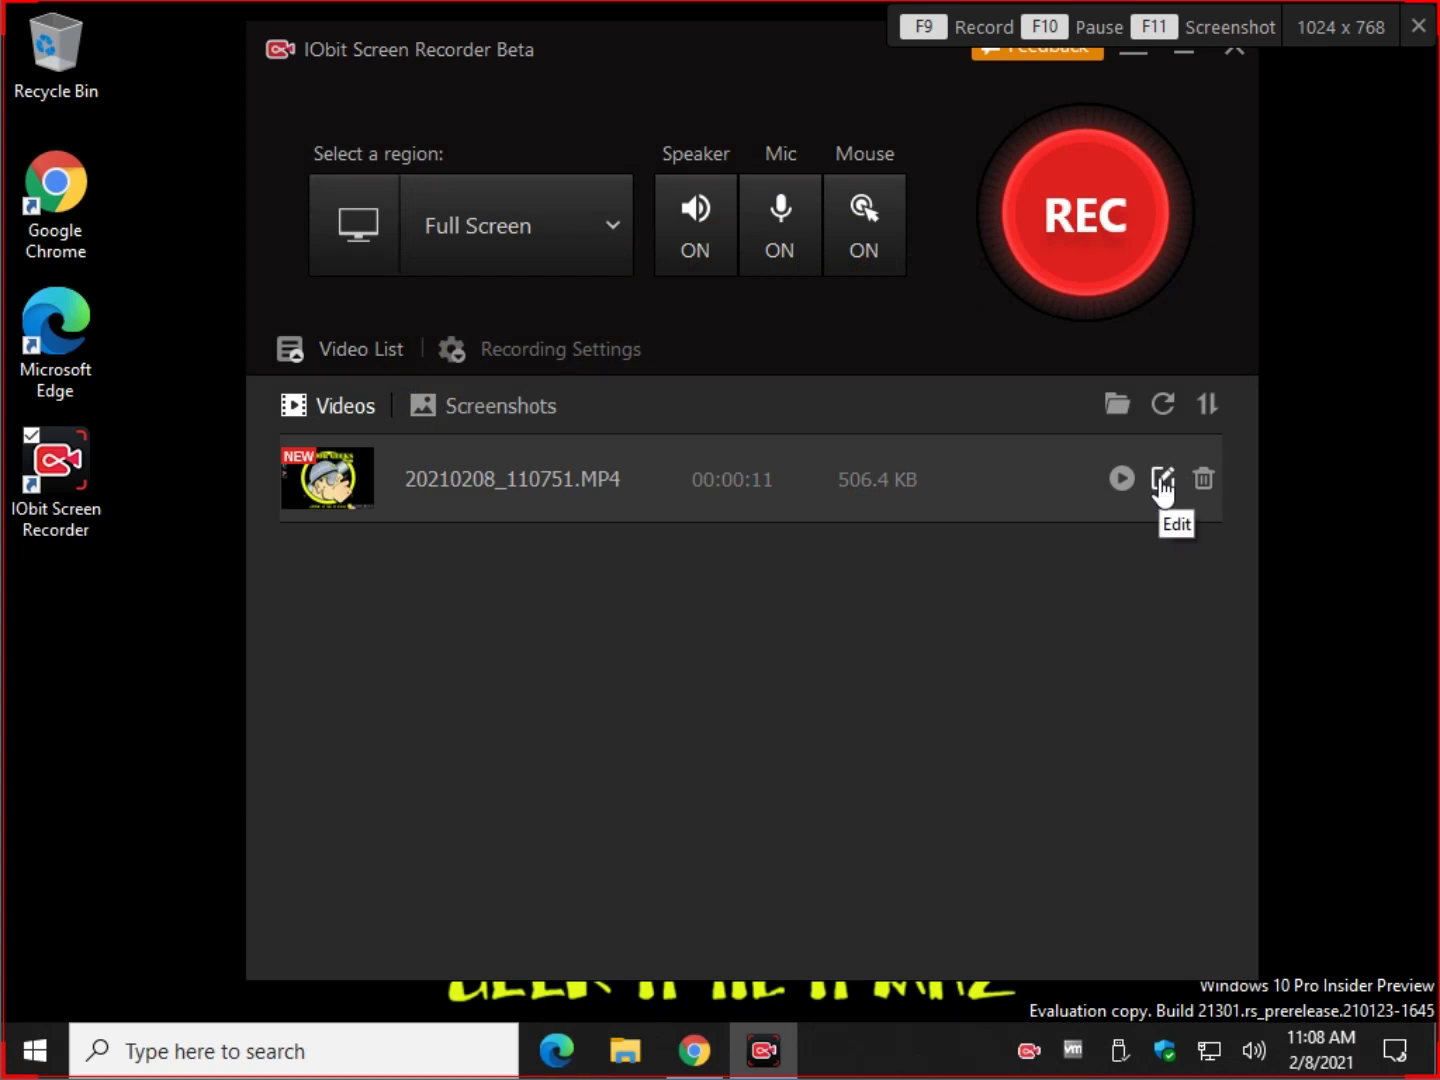
pyautogui.click(1162, 481)
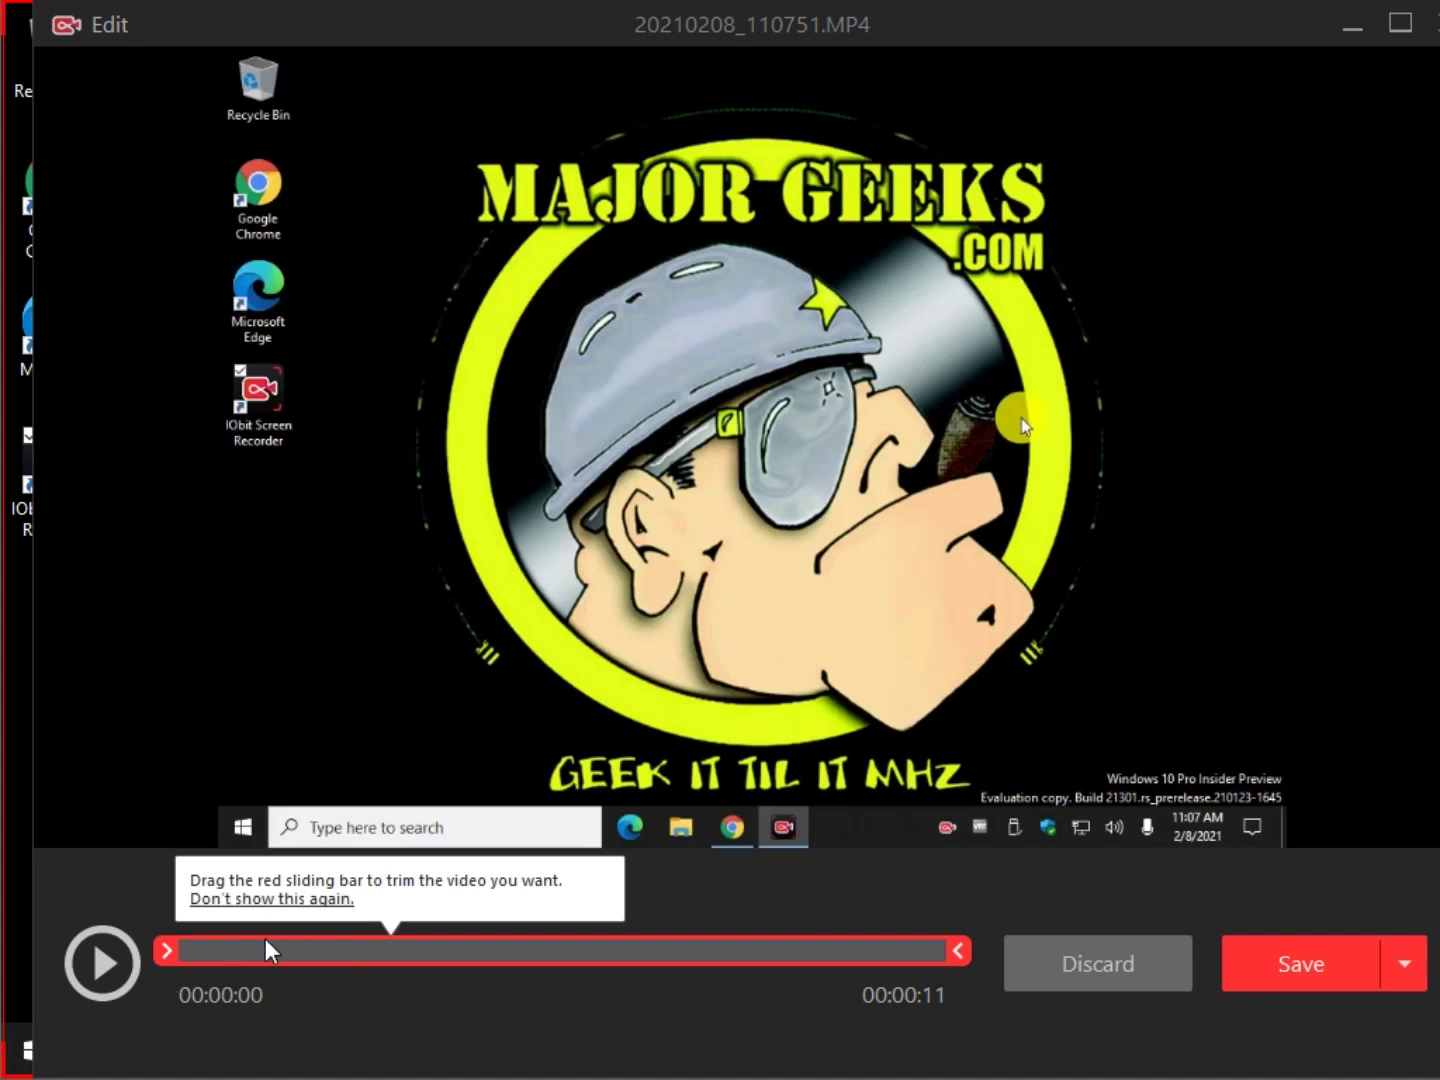
pyautogui.moveTo(167, 950)
pyautogui.mouseDown()
pyautogui.moveTo(319, 951)
pyautogui.moveTo(170, 950)
pyautogui.mouseUp()
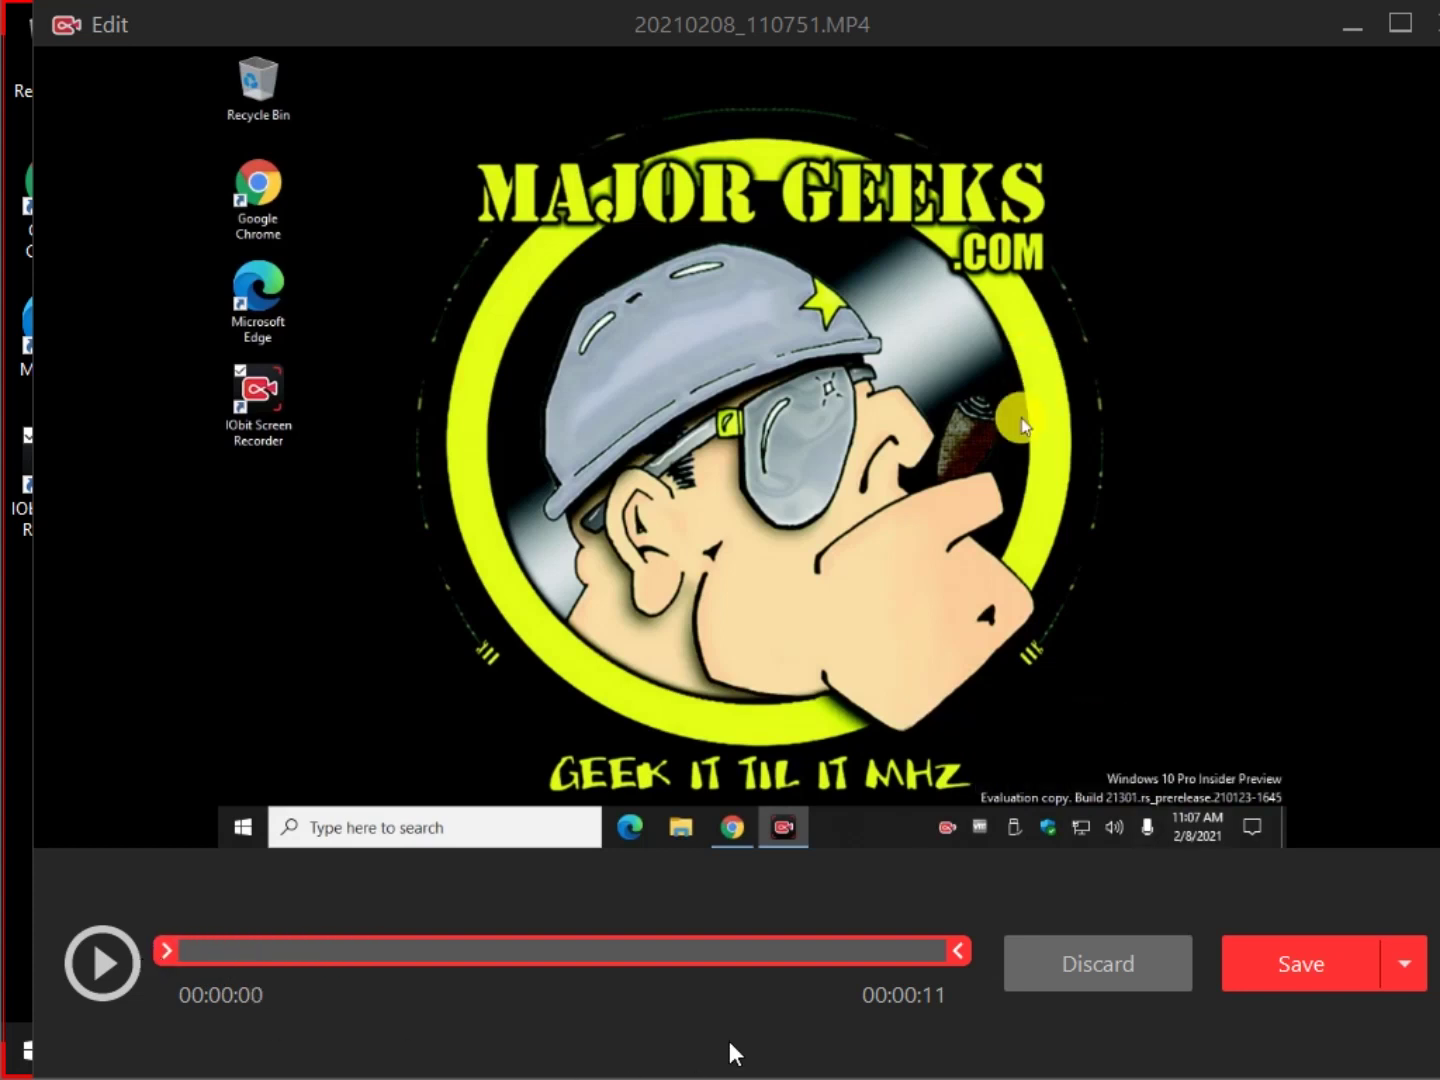
pyautogui.moveTo(953, 944)
pyautogui.mouseDown()
pyautogui.moveTo(768, 966)
pyautogui.moveTo(515, 967)
pyautogui.moveTo(959, 966)
pyautogui.mouseUp()
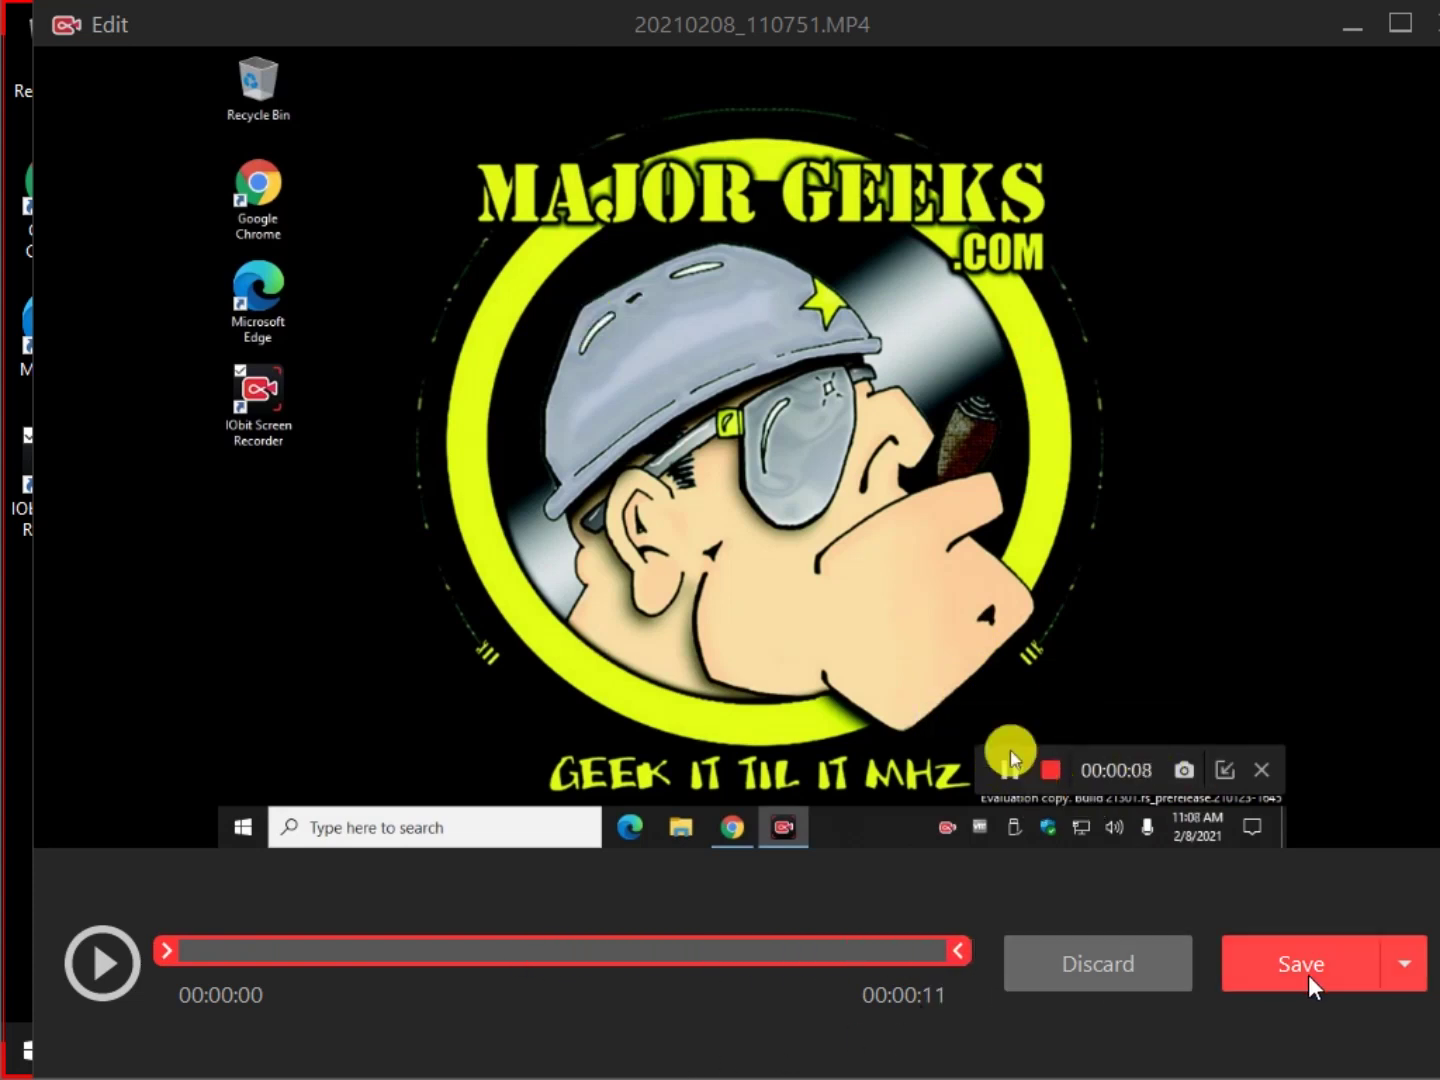
pyautogui.click(1142, 973)
pyautogui.click(670, 650)
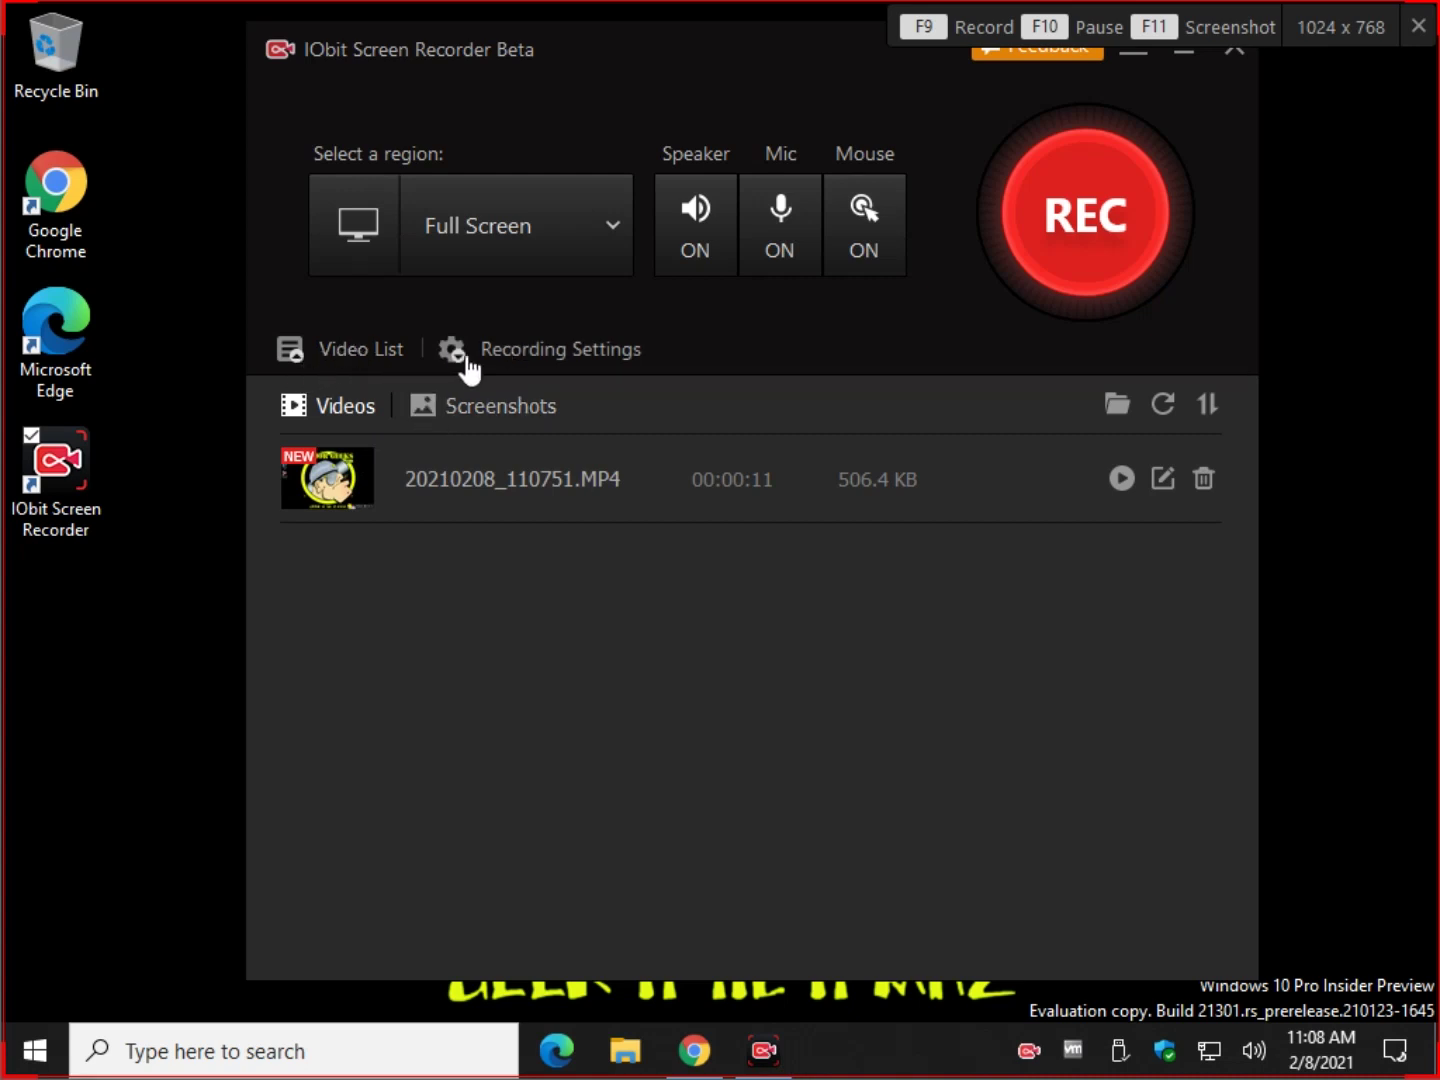
# Collapse the Video List and Recording Settings panels and drag the compact recorder lower and right.
pyautogui.click(378, 356)
pyautogui.click(516, 362)
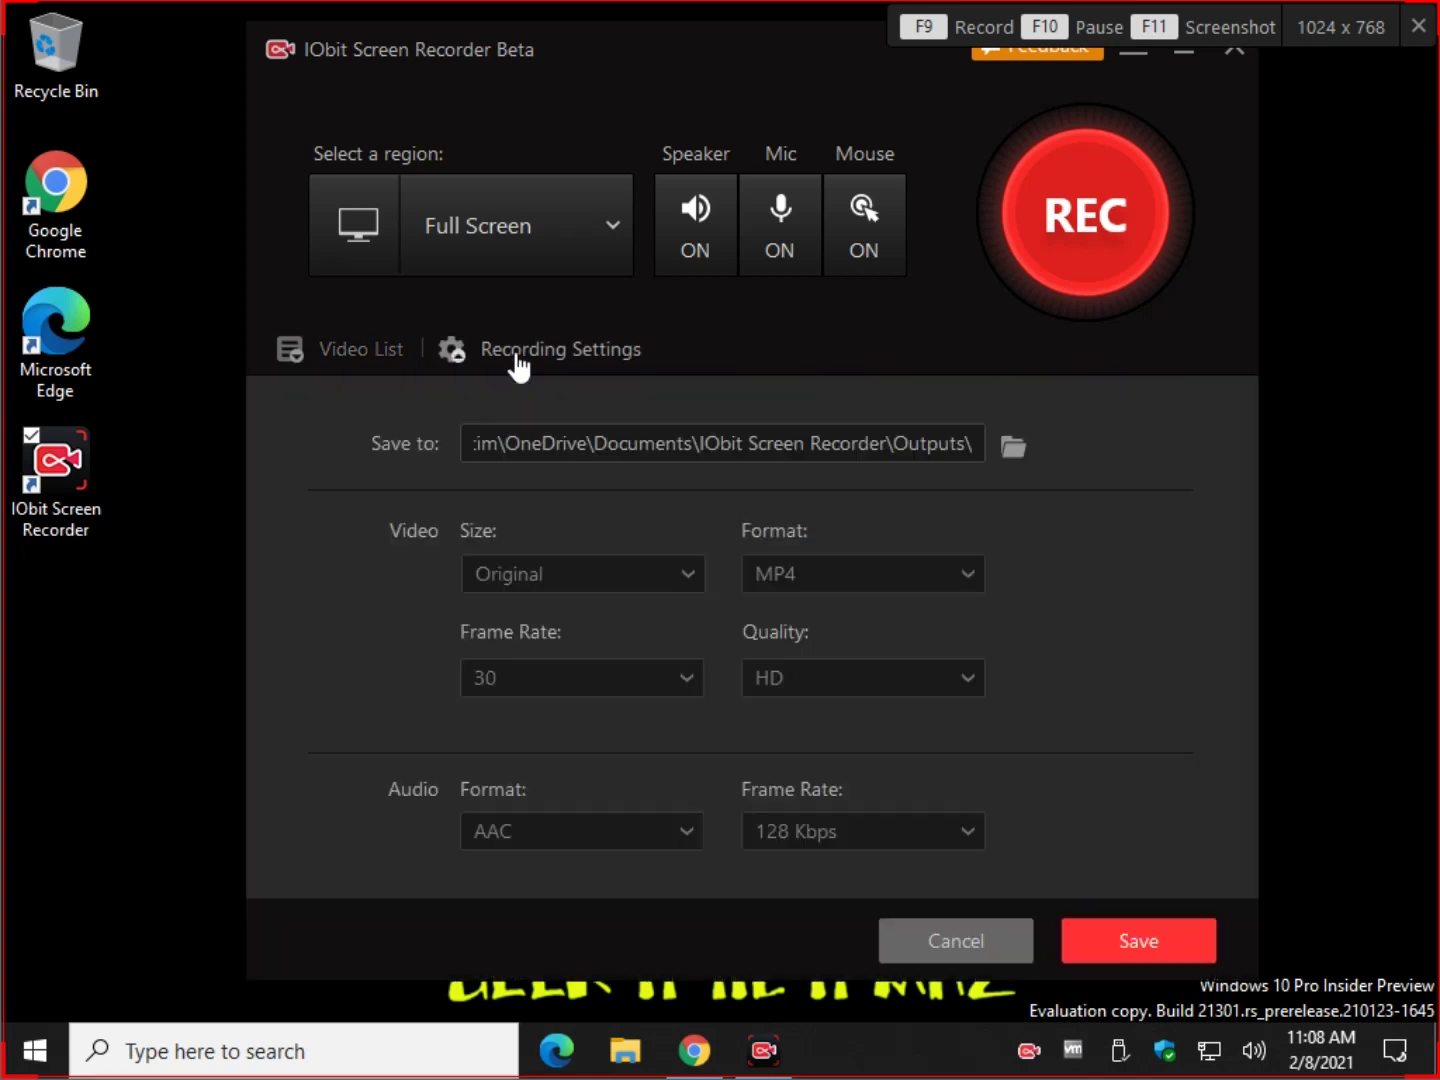
pyautogui.click(516, 360)
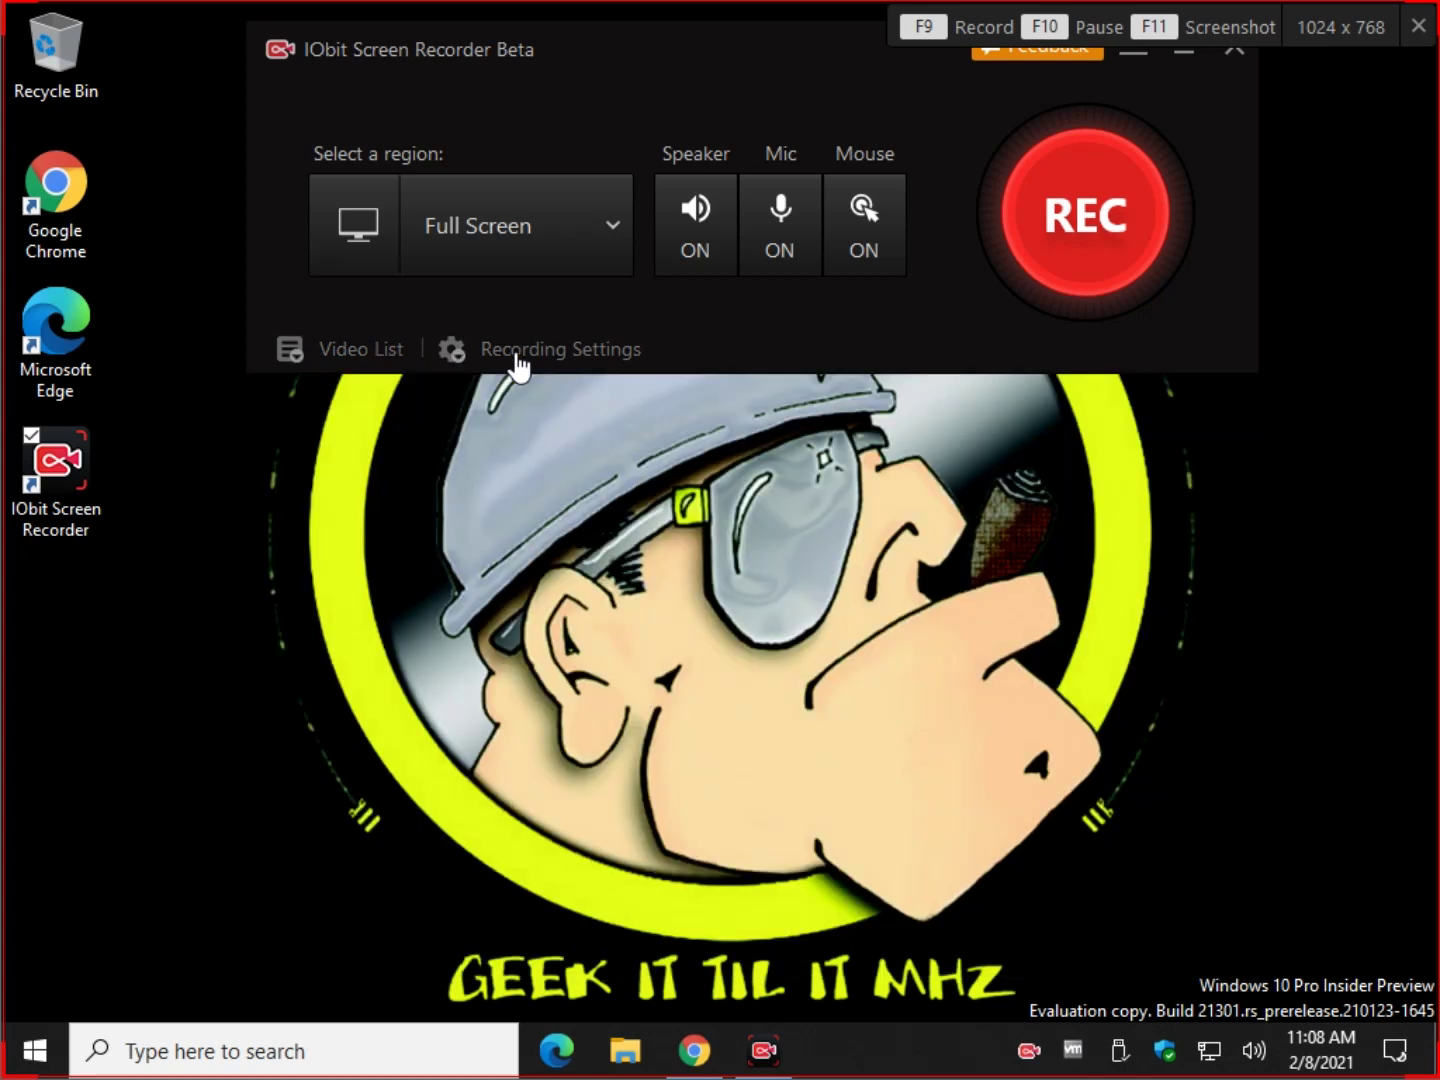
pyautogui.click(517, 360)
pyautogui.moveTo(624, 51); pyautogui.dragTo(619, 80)
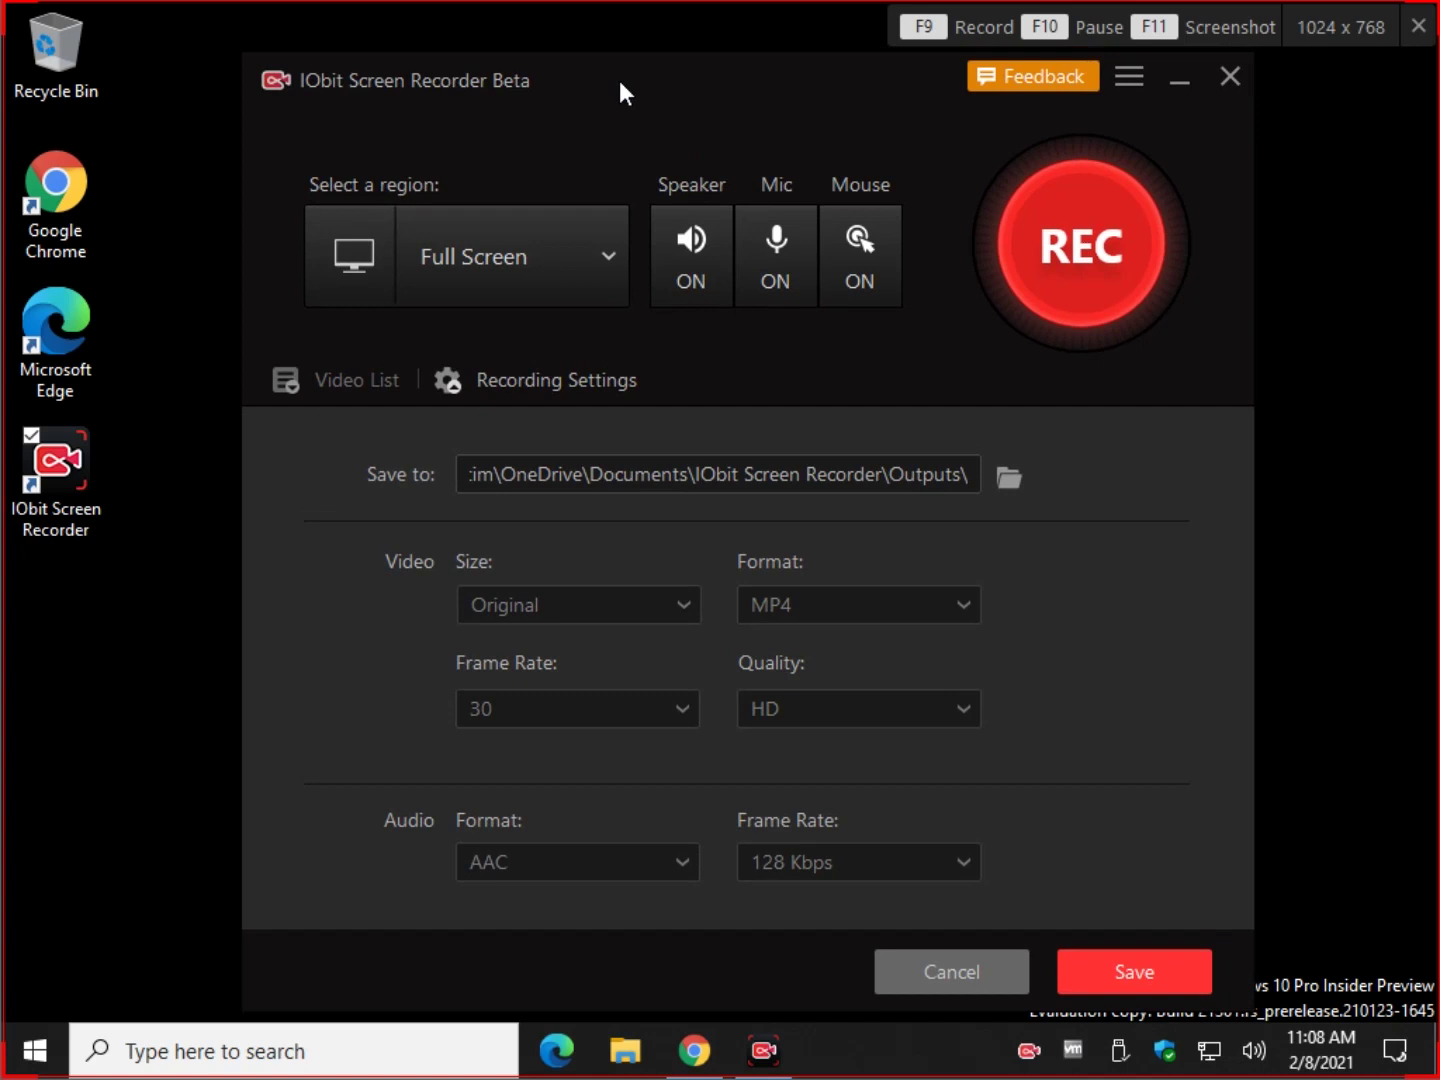
pyautogui.click(553, 397)
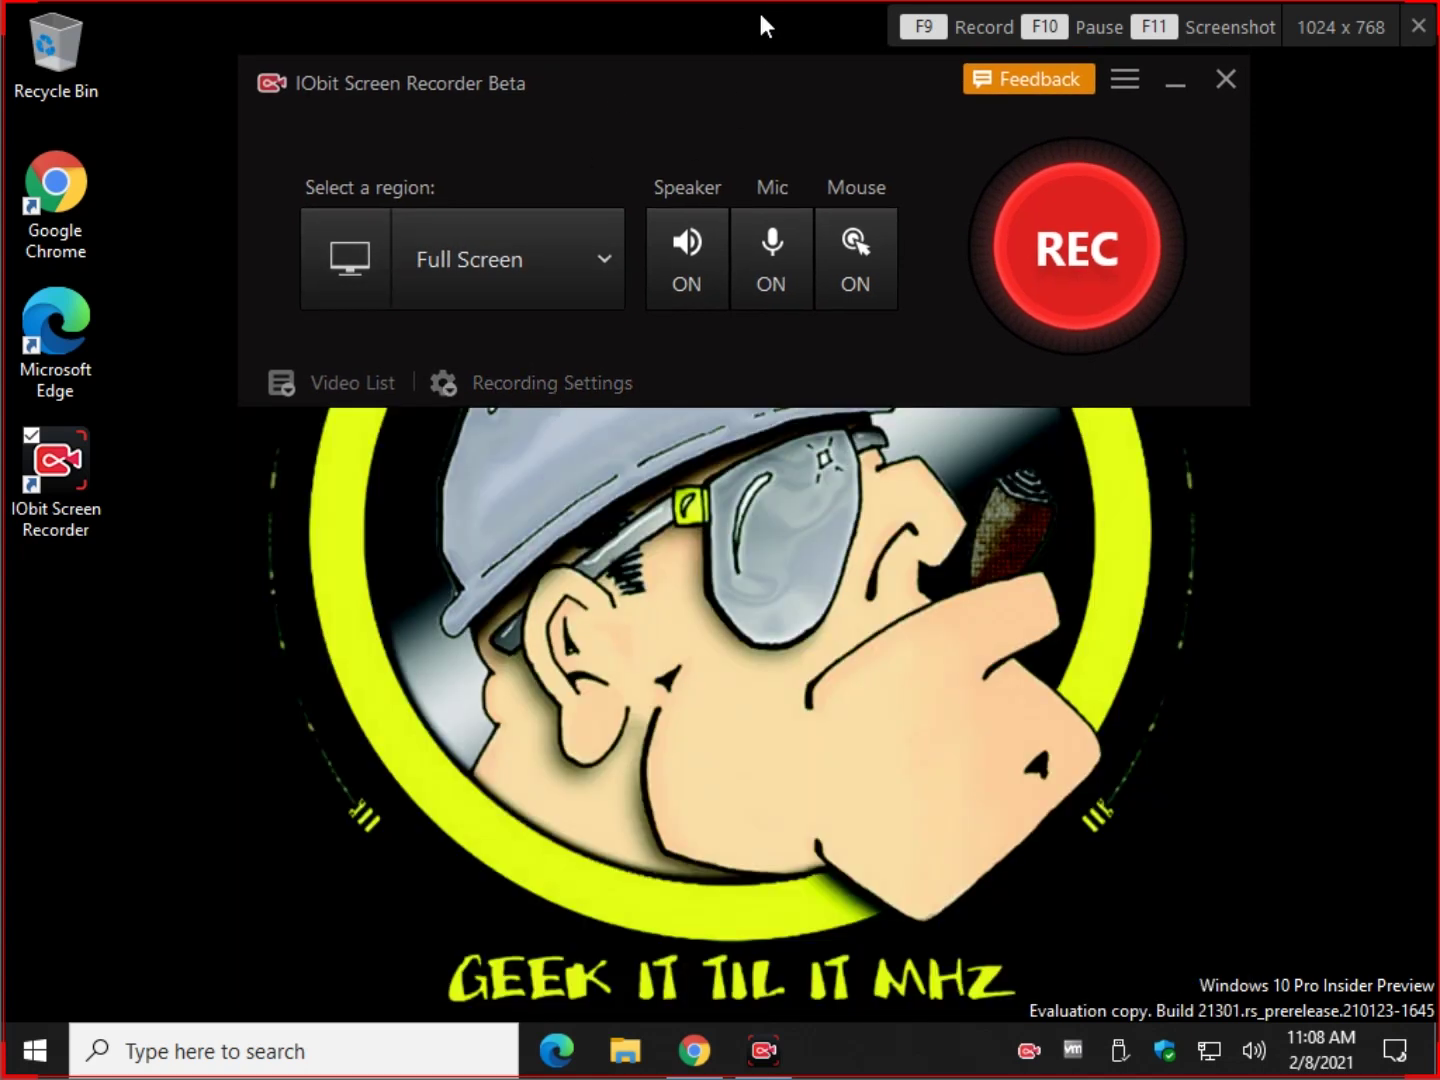
pyautogui.moveTo(740, 86); pyautogui.dragTo(755, 150)
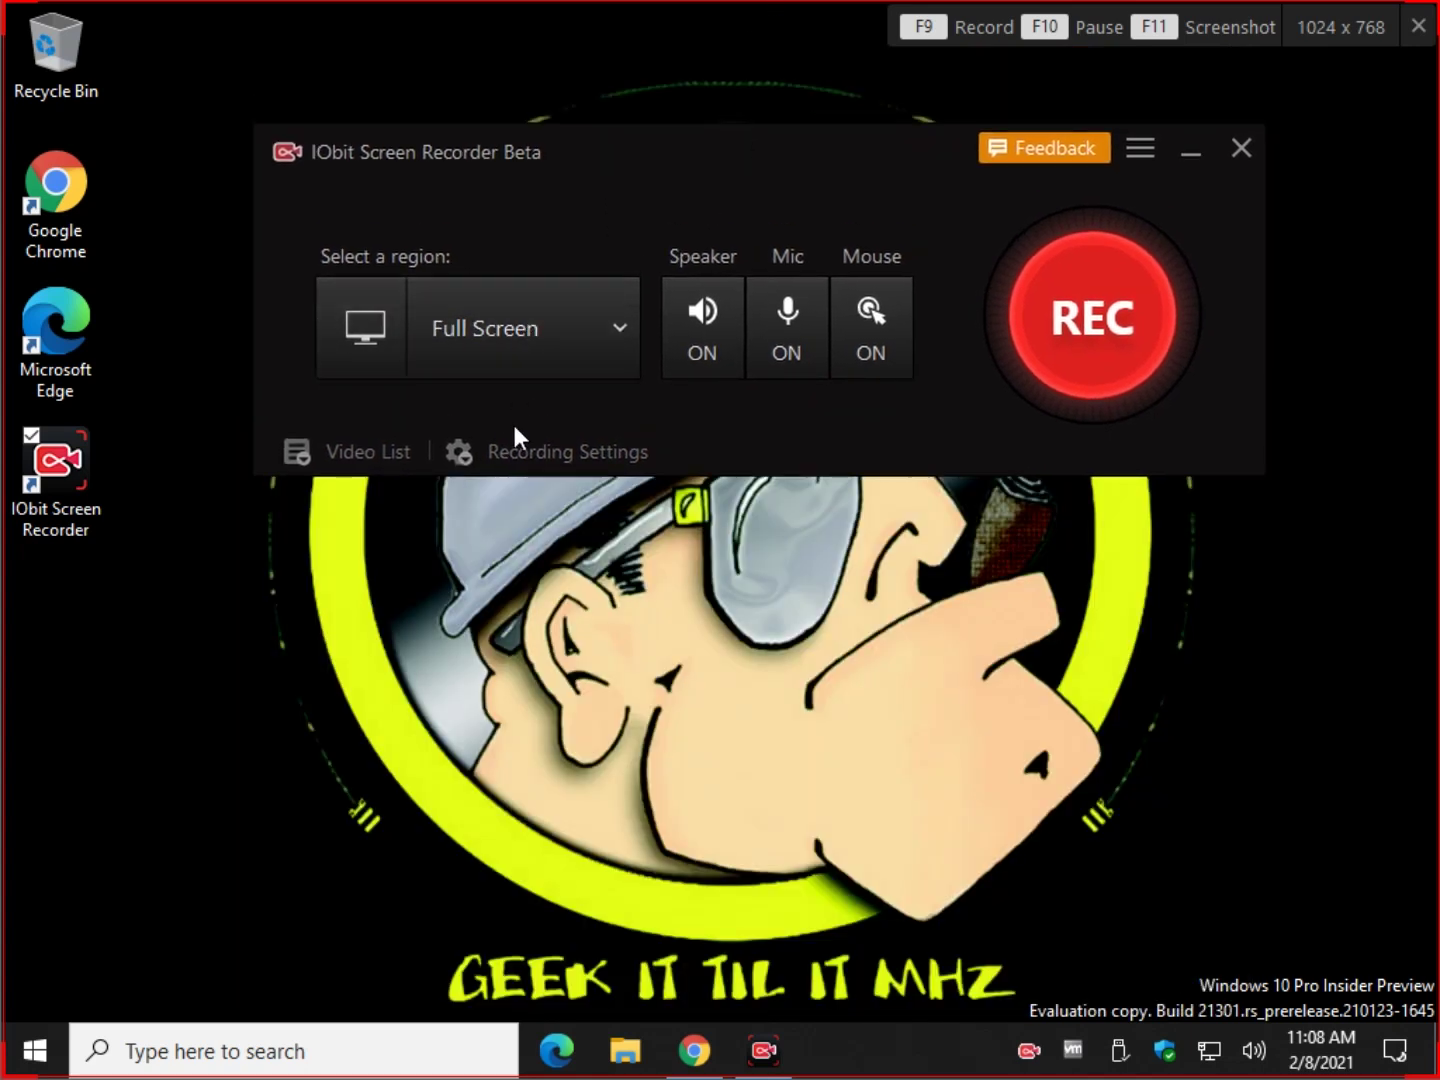
# In Settings > Record, enable 'Add click animation' for recorded mouse clicks.
pyautogui.click(1139, 148)
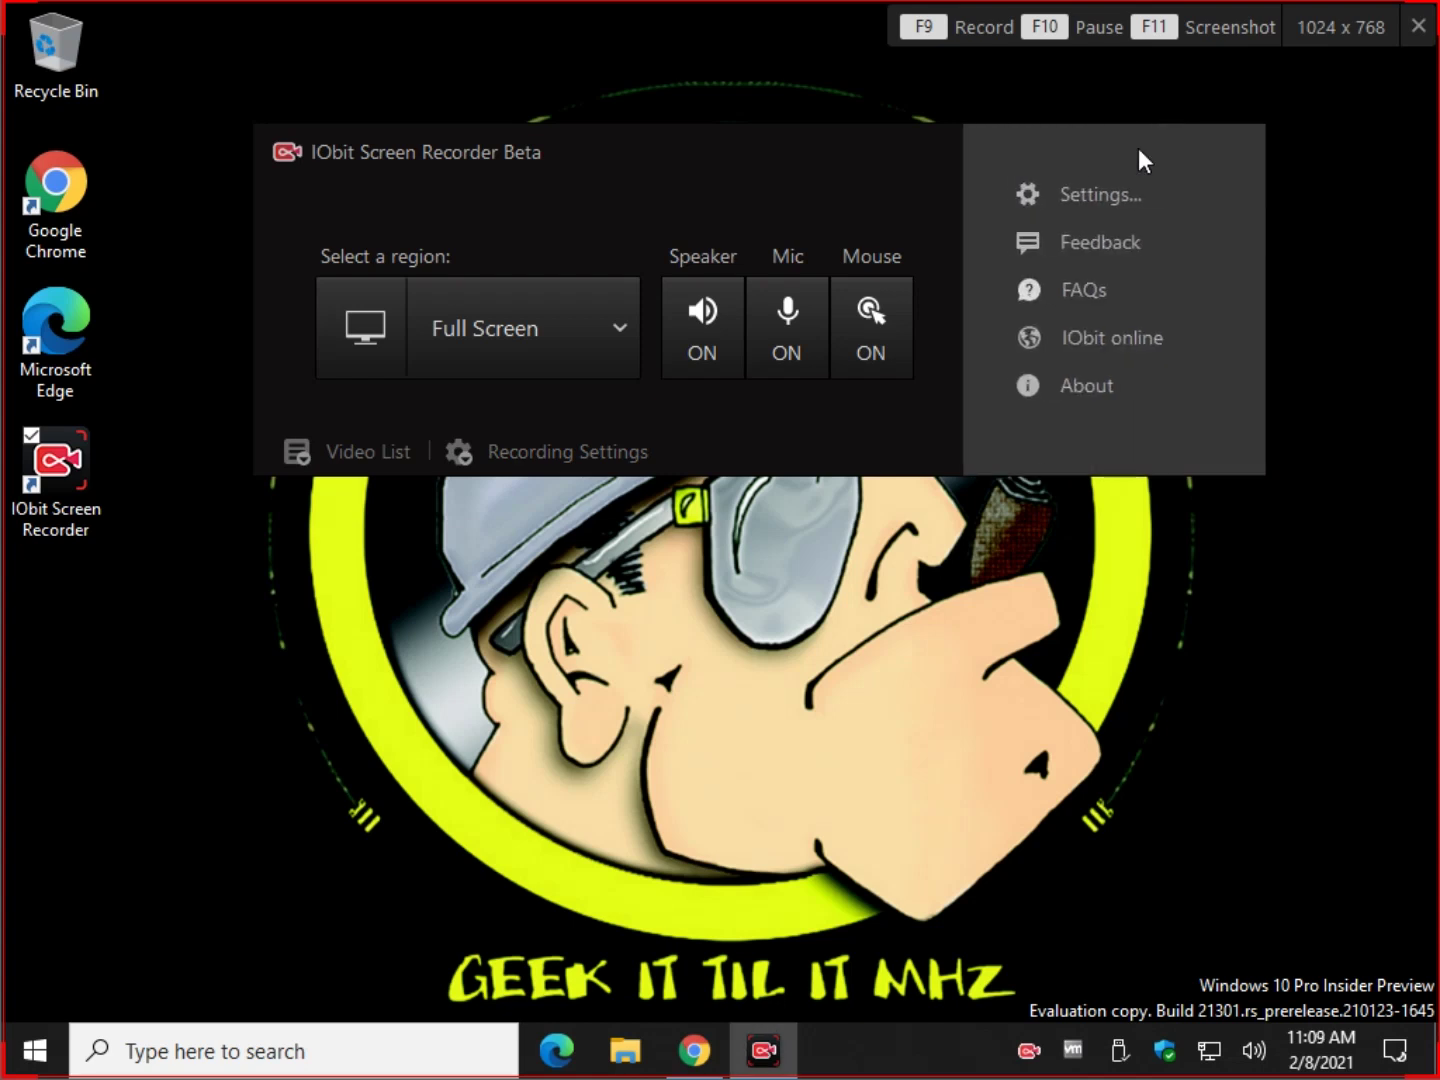
pyautogui.click(1031, 212)
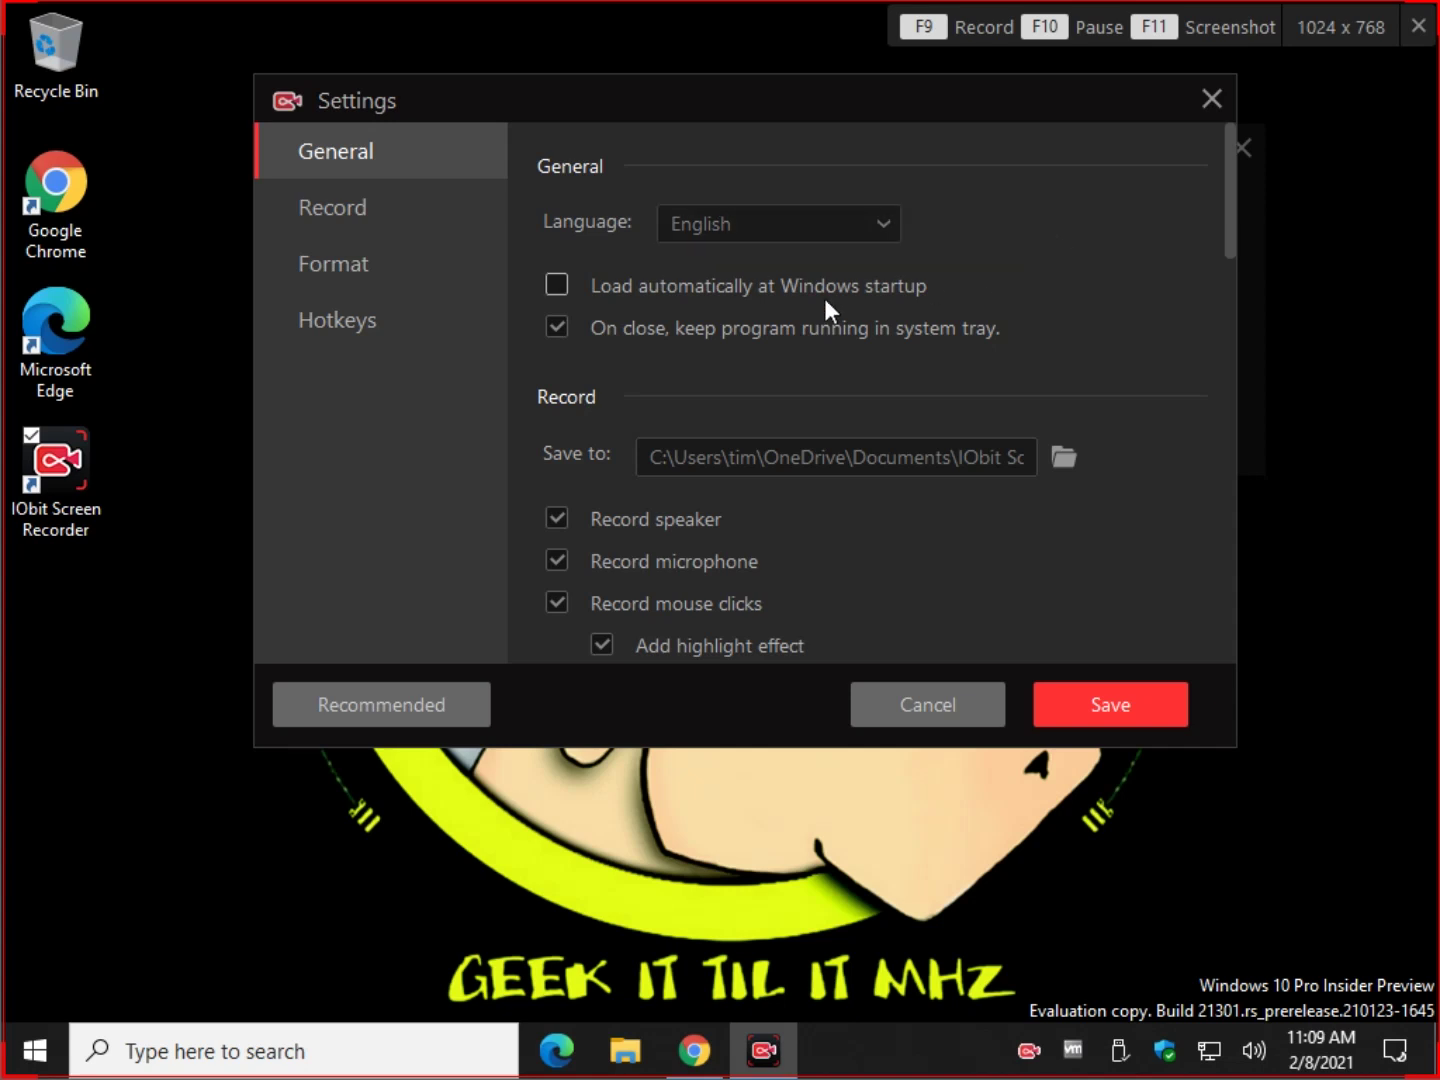
pyautogui.scroll(-1, 962, 332)
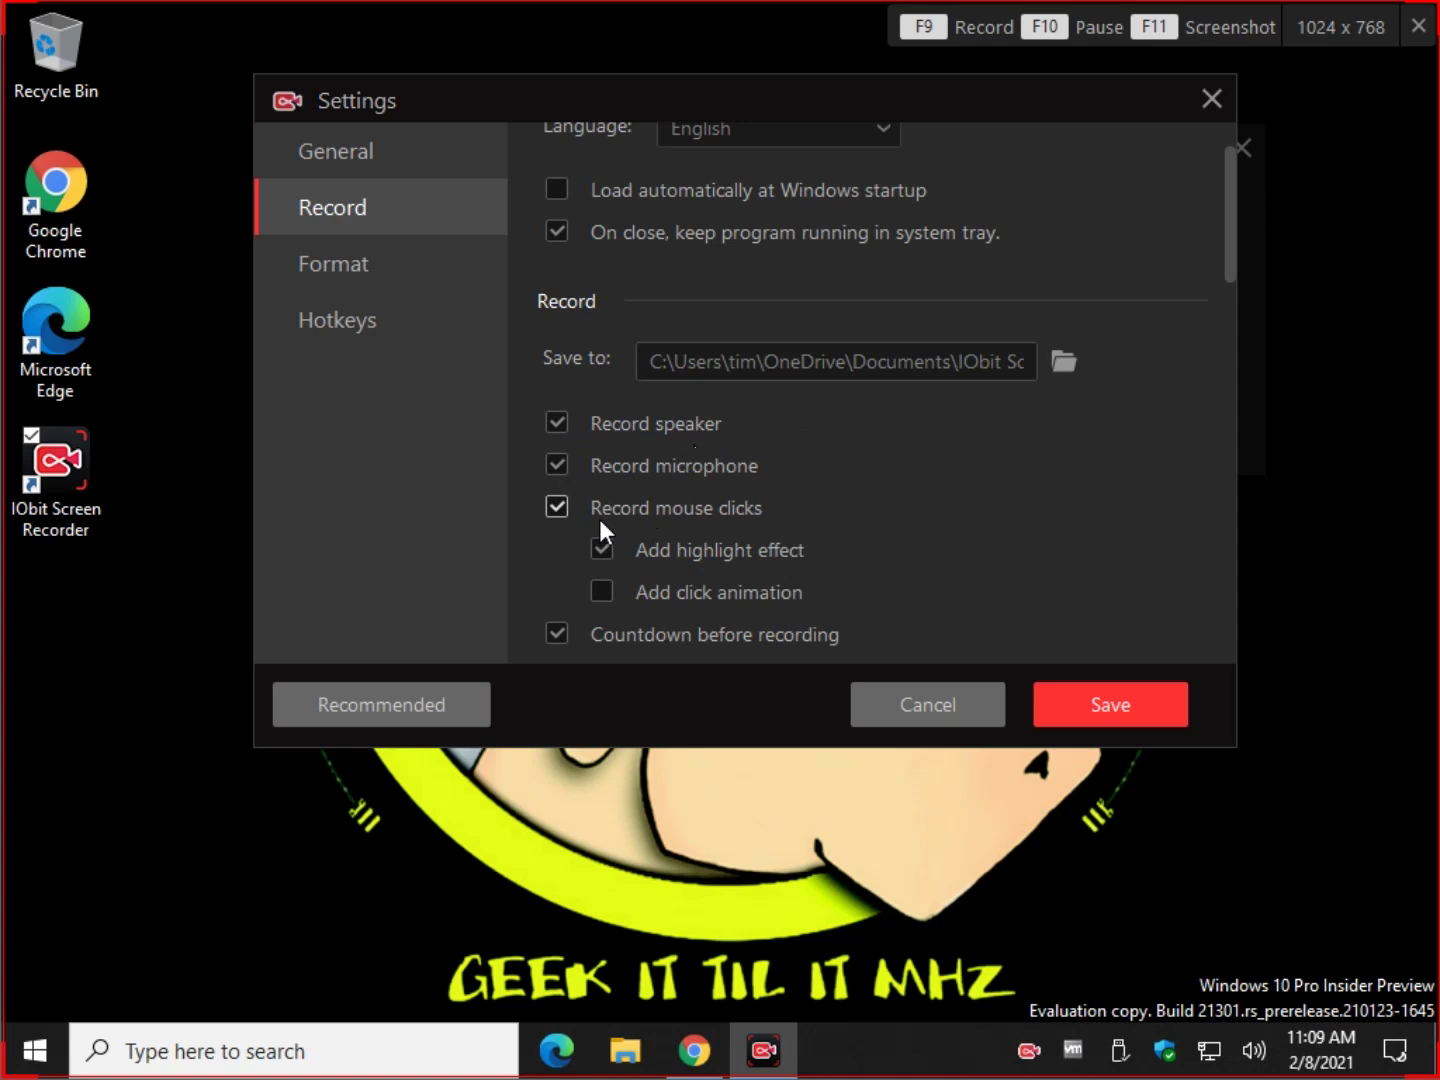
pyautogui.scroll(-1, 805, 505)
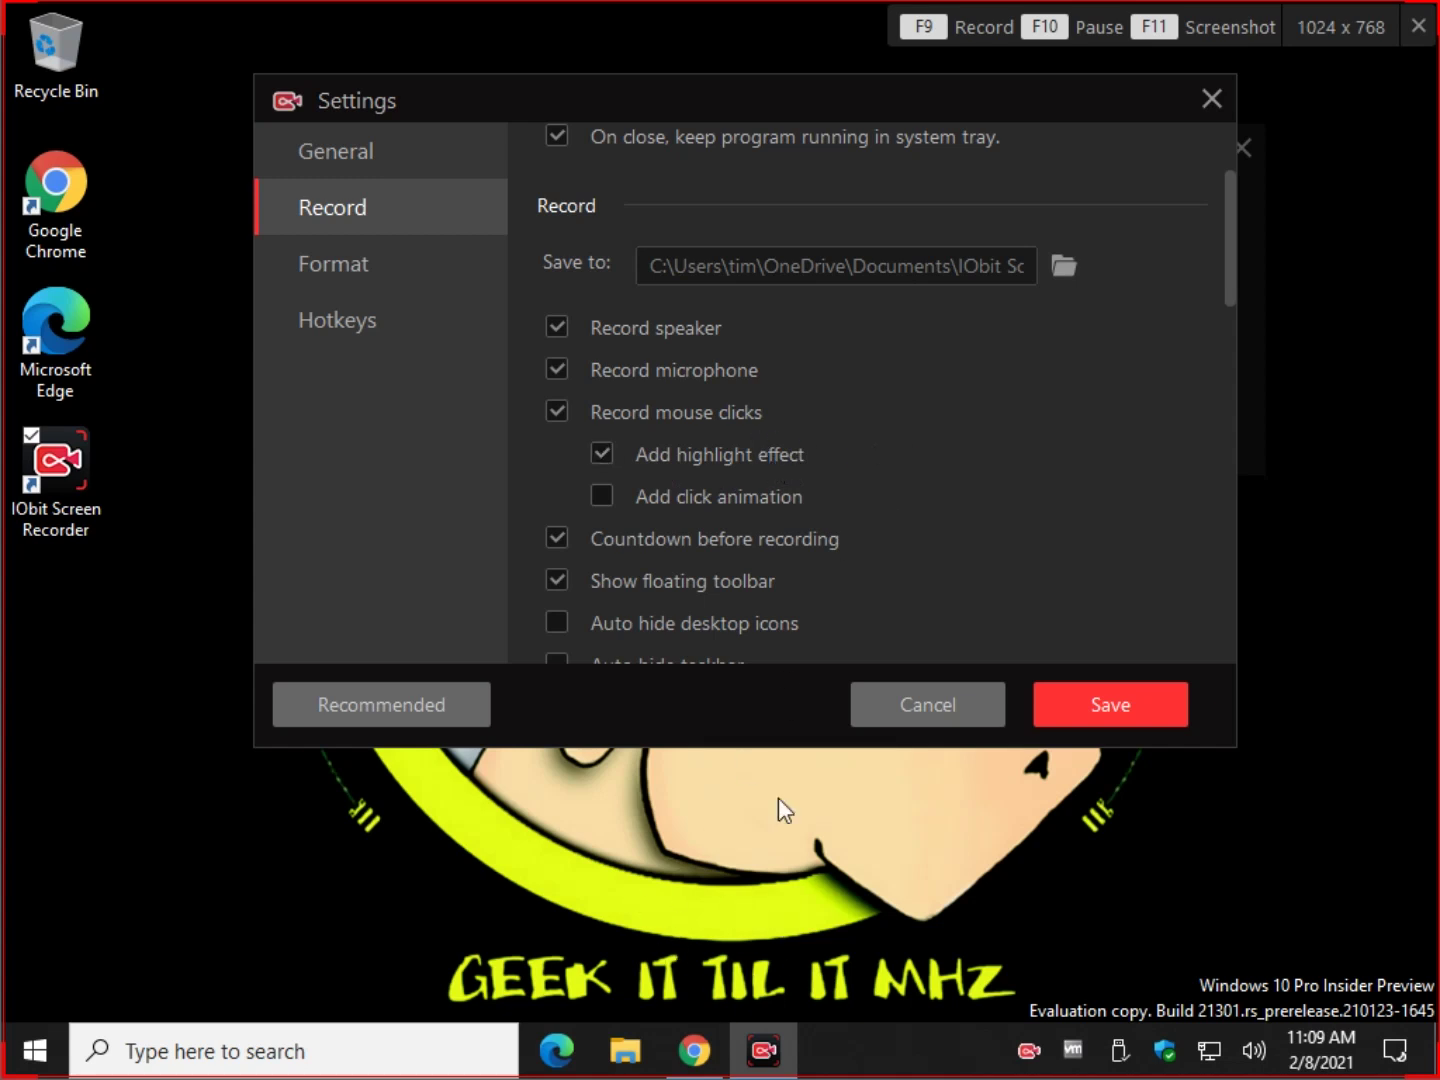
pyautogui.scroll(-1, 922, 494)
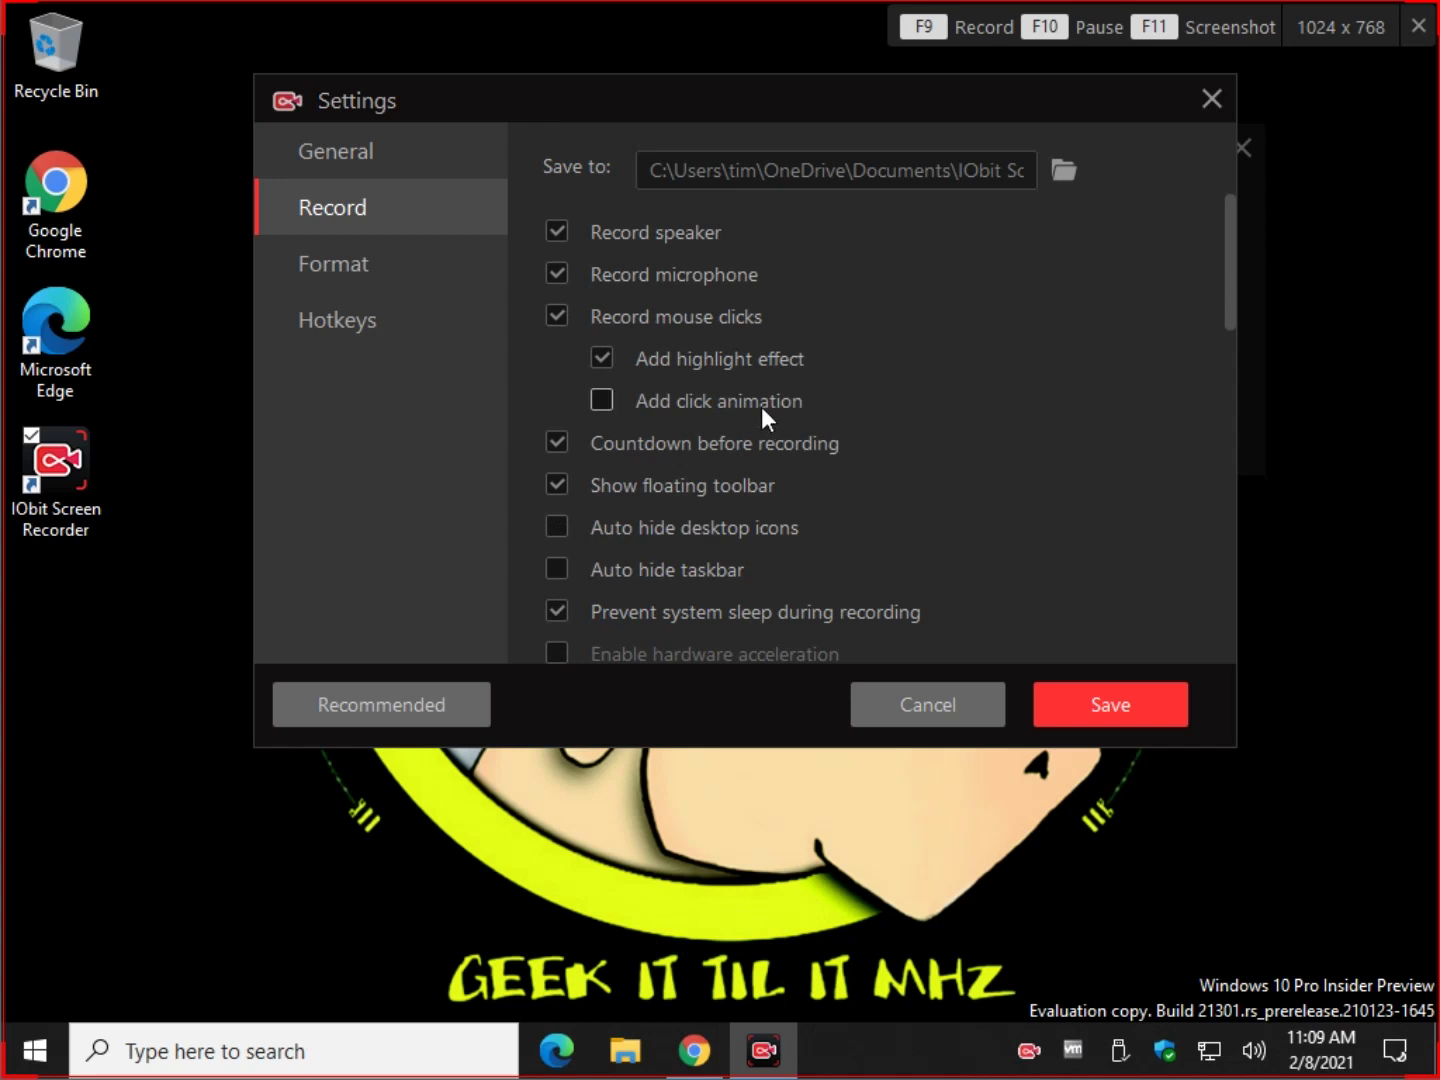
pyautogui.click(765, 415)
pyautogui.scroll(-1, 761, 449)
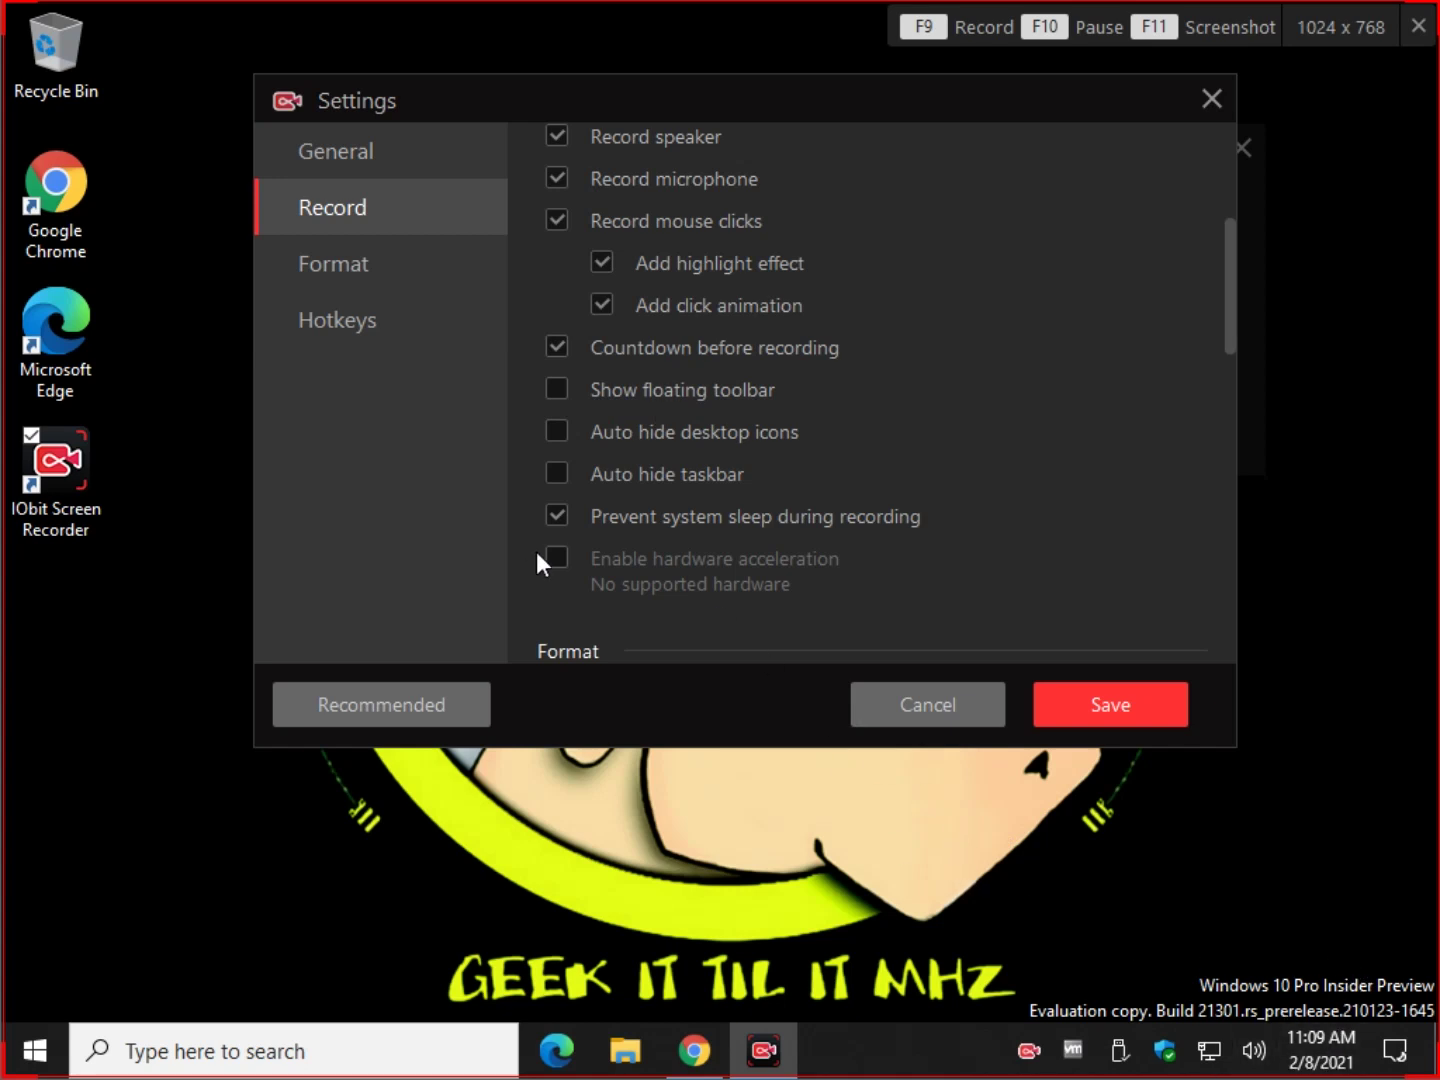
pyautogui.scroll(-1, 718, 374)
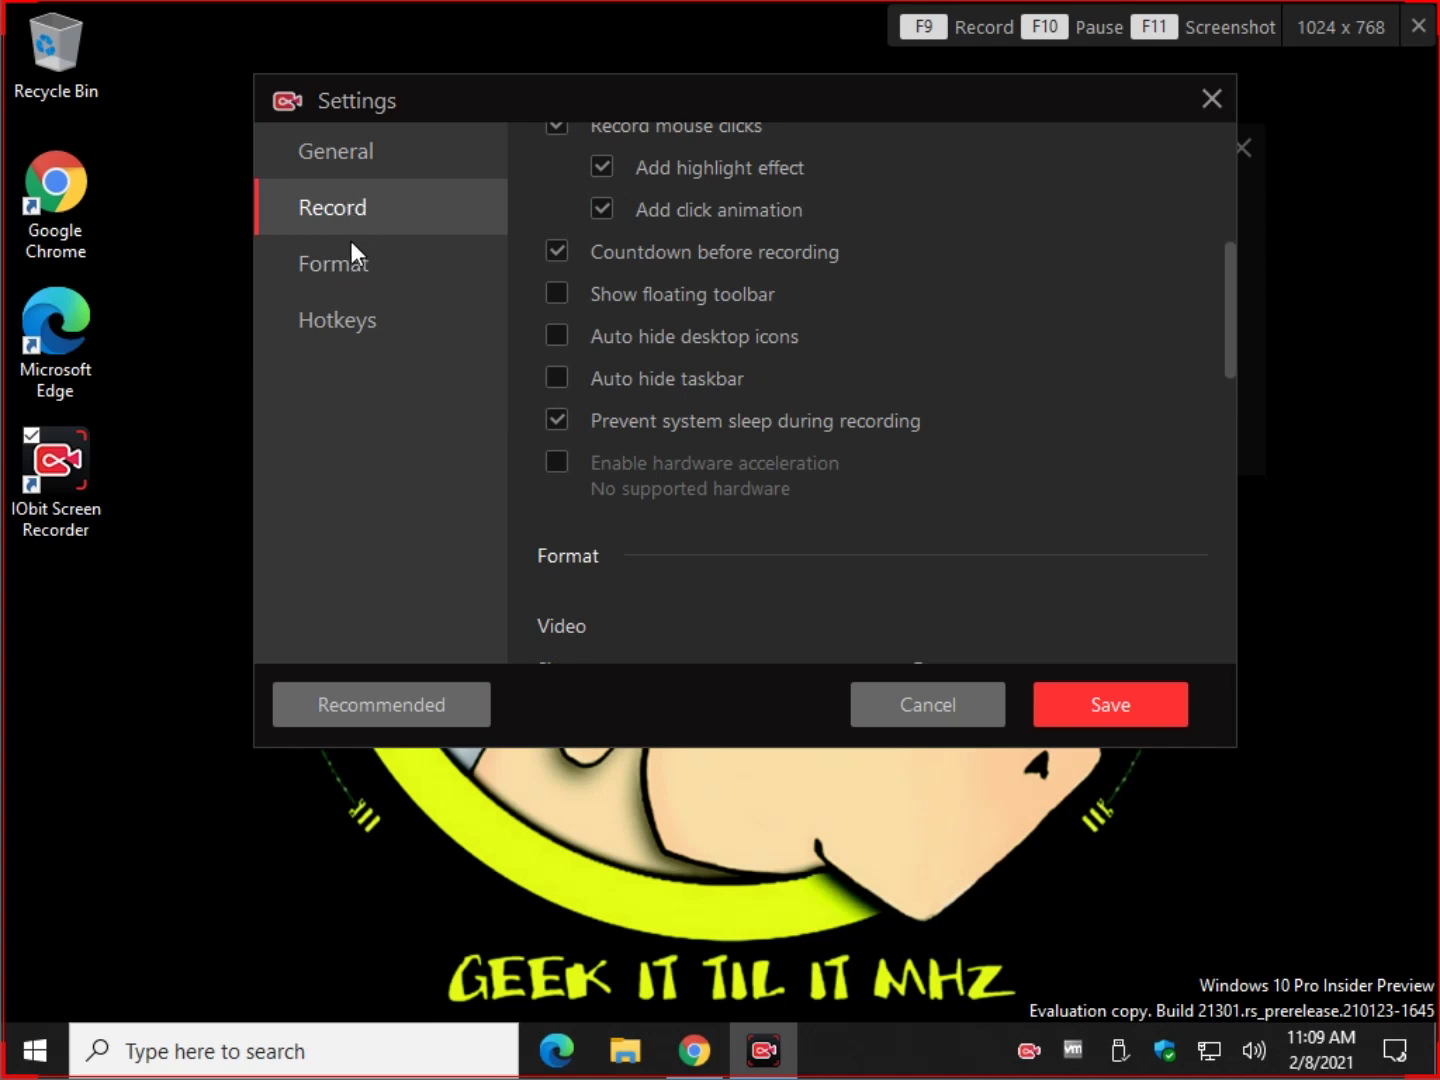
pyautogui.scroll(2, 679, 415)
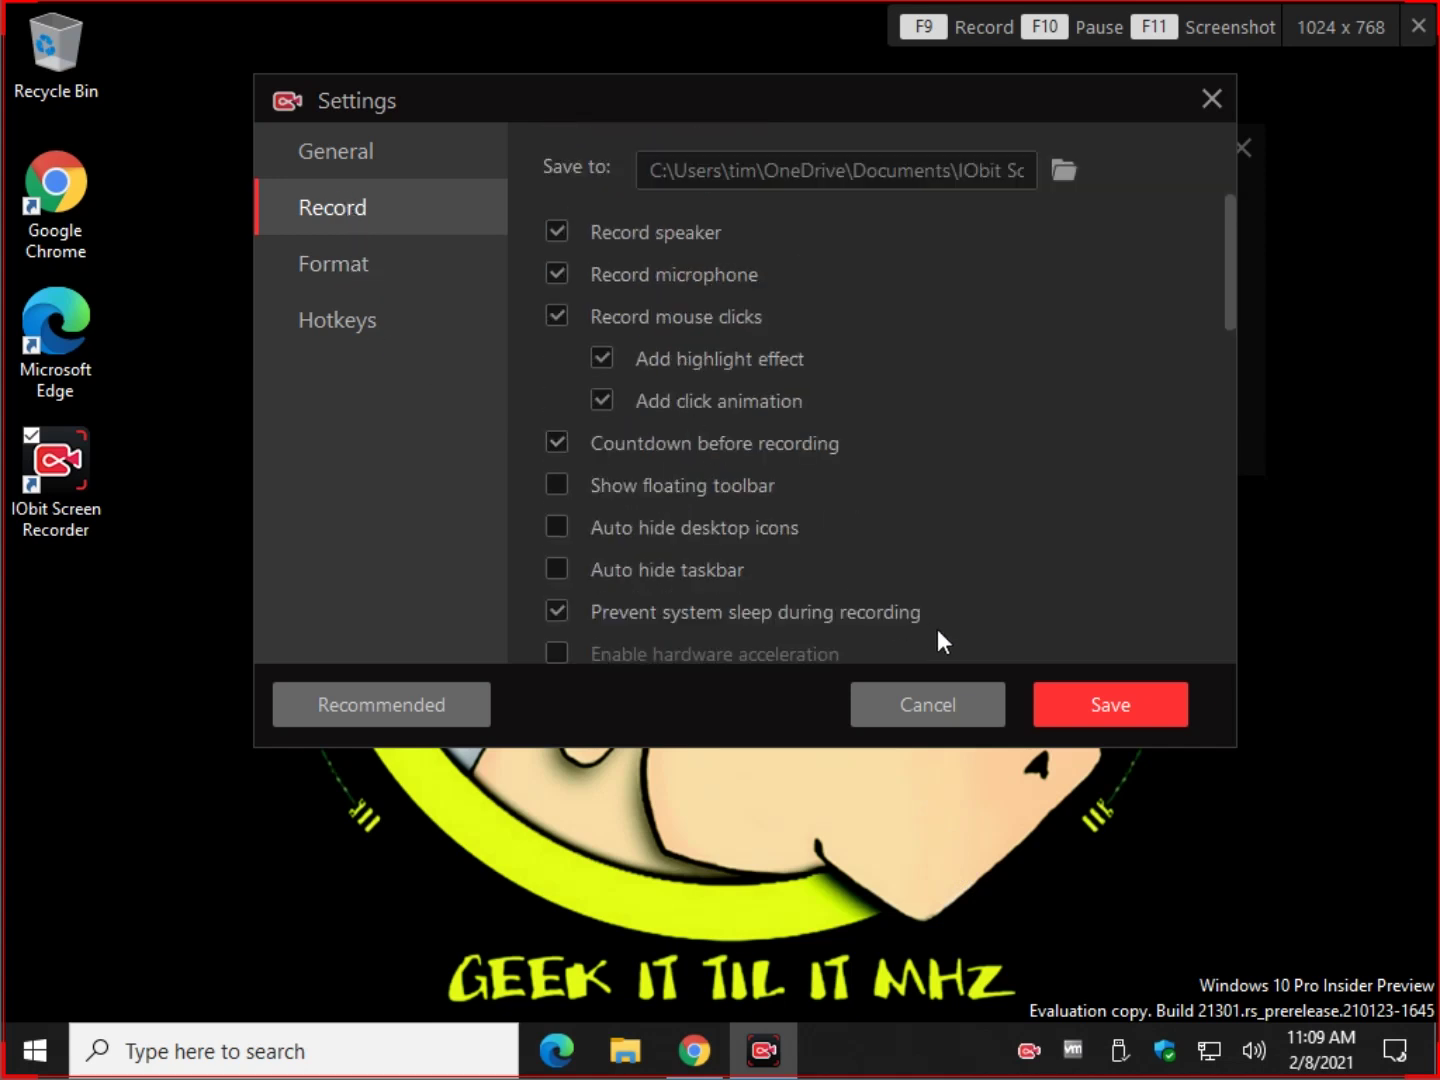
pyautogui.scroll(-3, 742, 376)
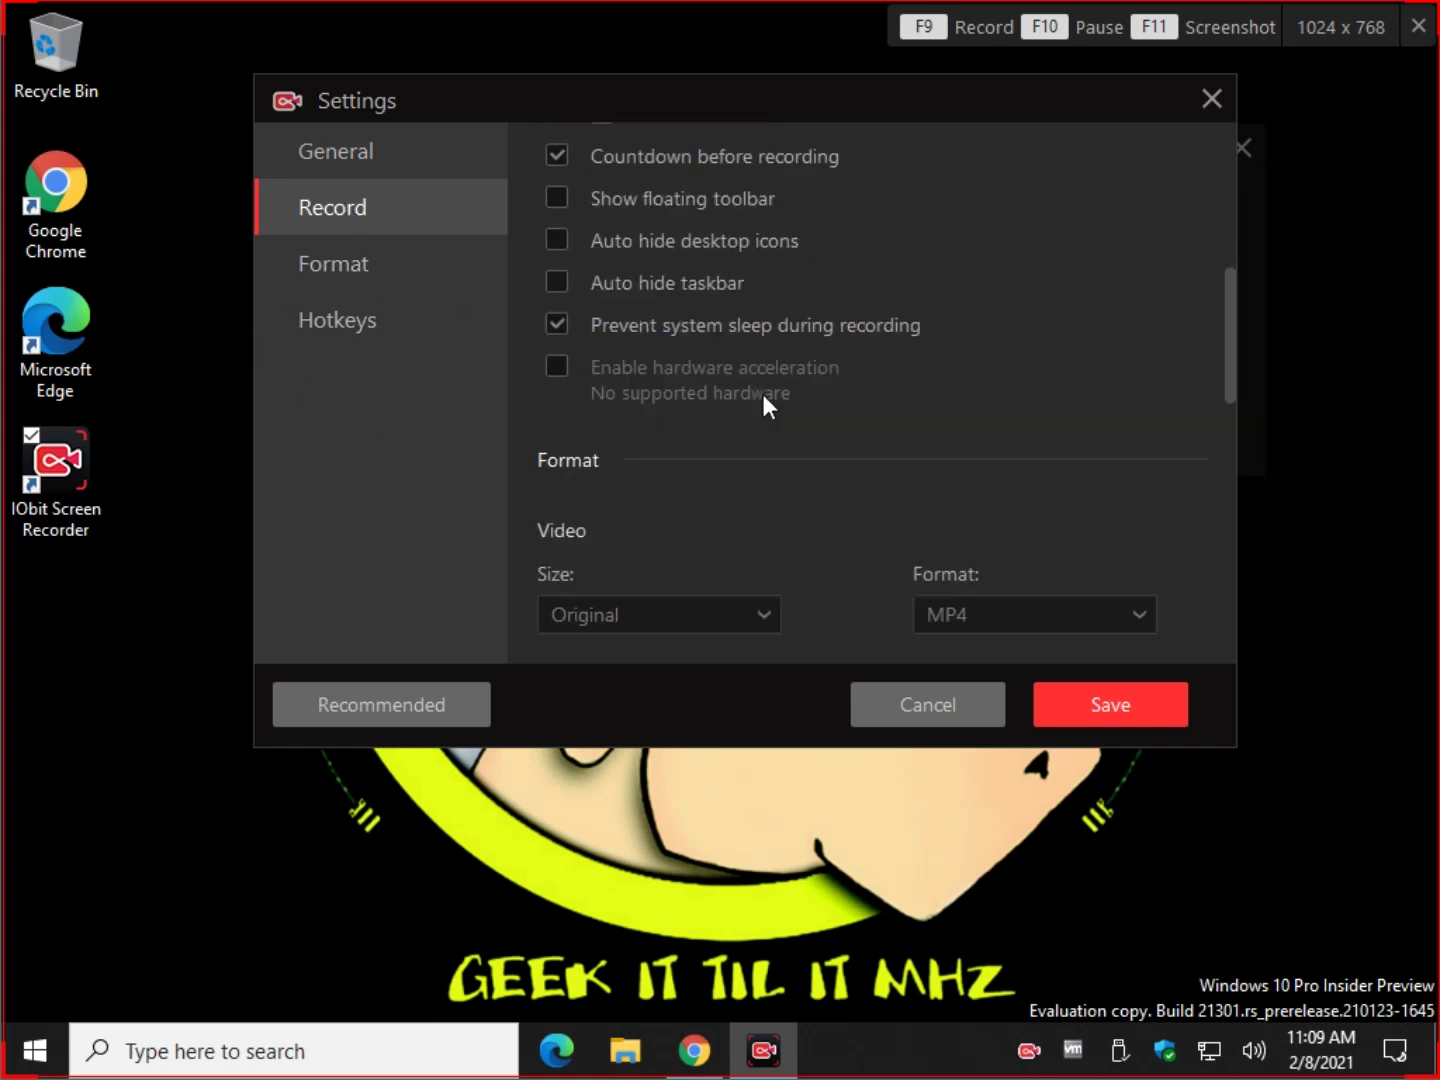
pyautogui.scroll(-1, 763, 396)
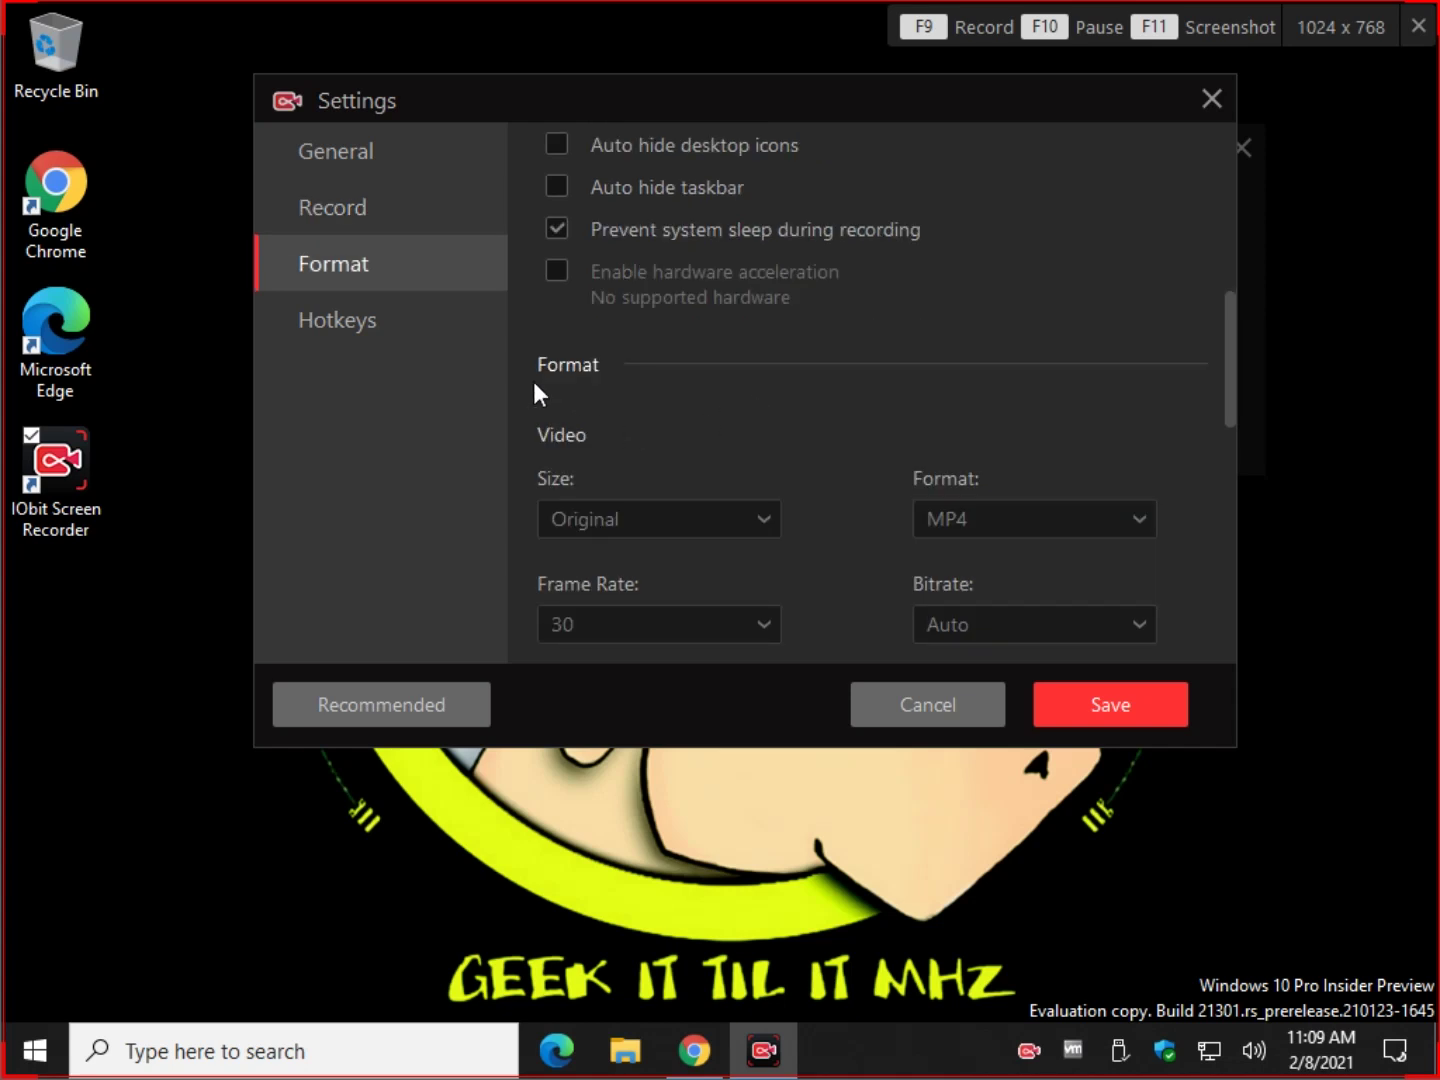
pyautogui.scroll(-2, 688, 394)
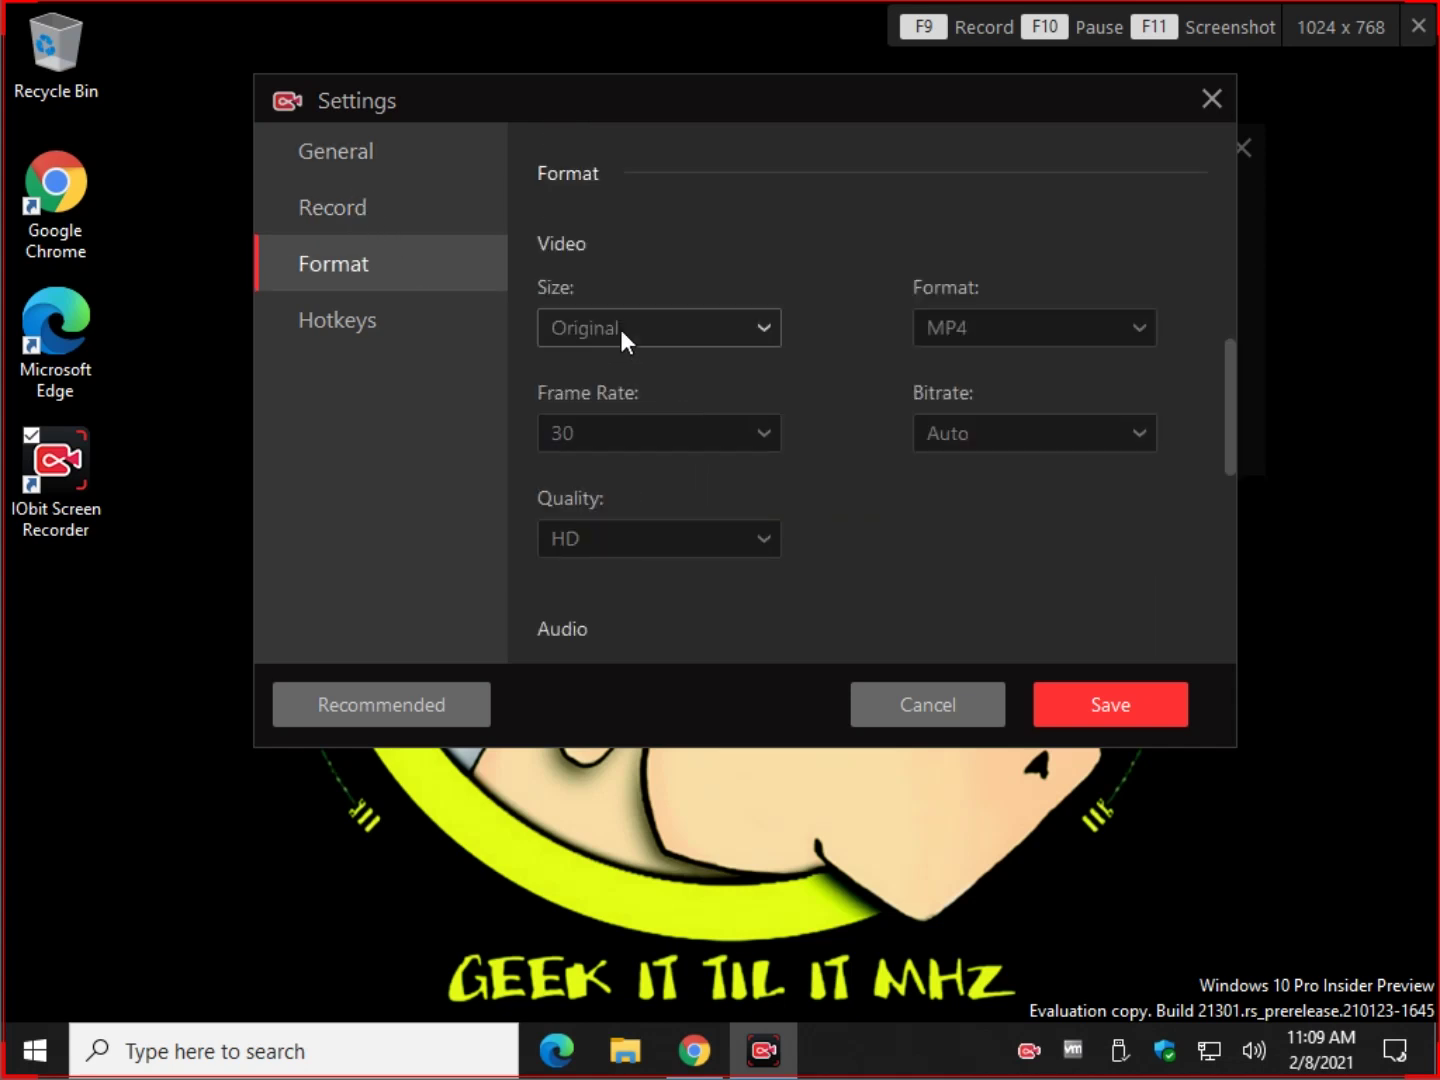
pyautogui.click(635, 333)
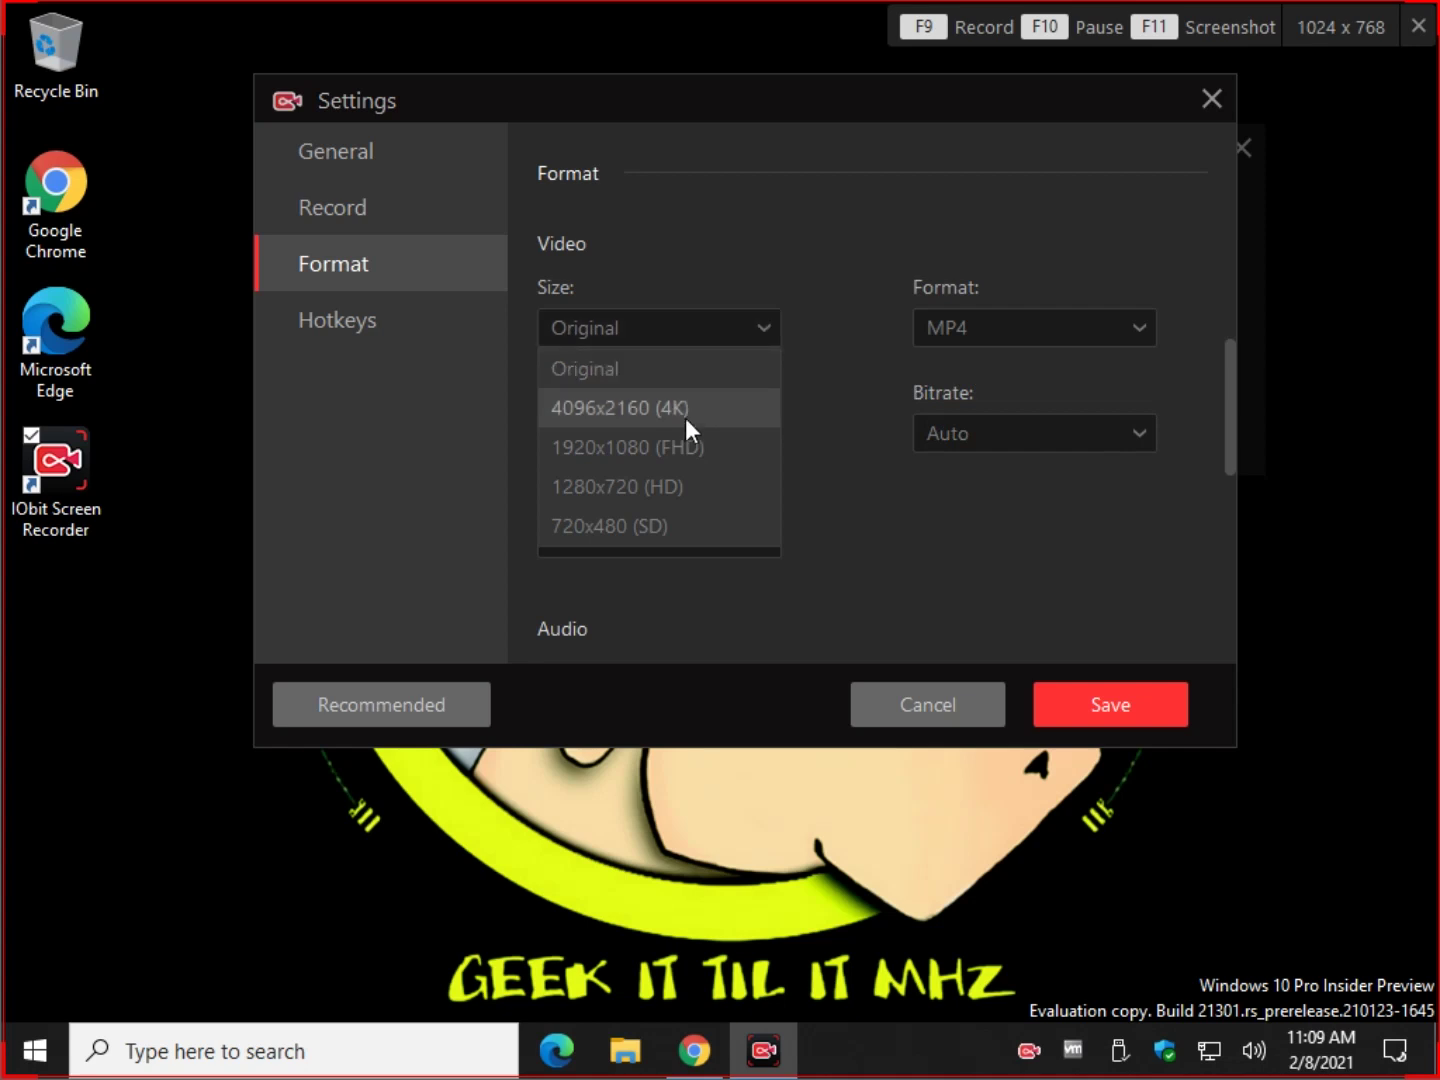
pyautogui.click(860, 490)
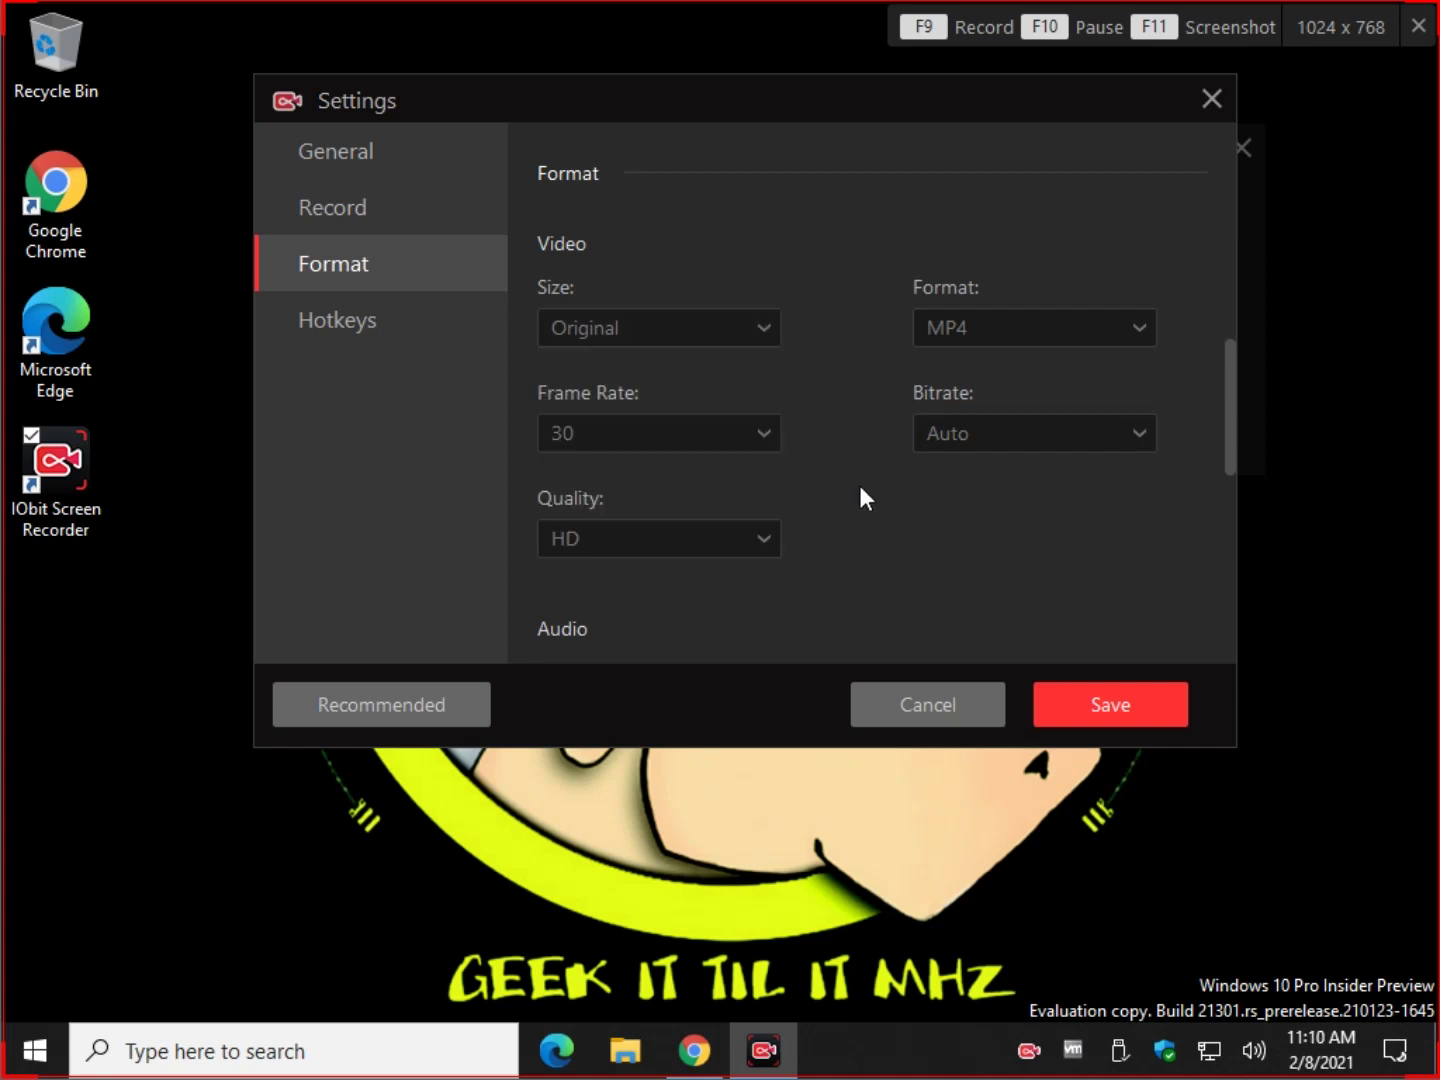
pyautogui.click(996, 325)
pyautogui.click(959, 436)
pyautogui.click(958, 432)
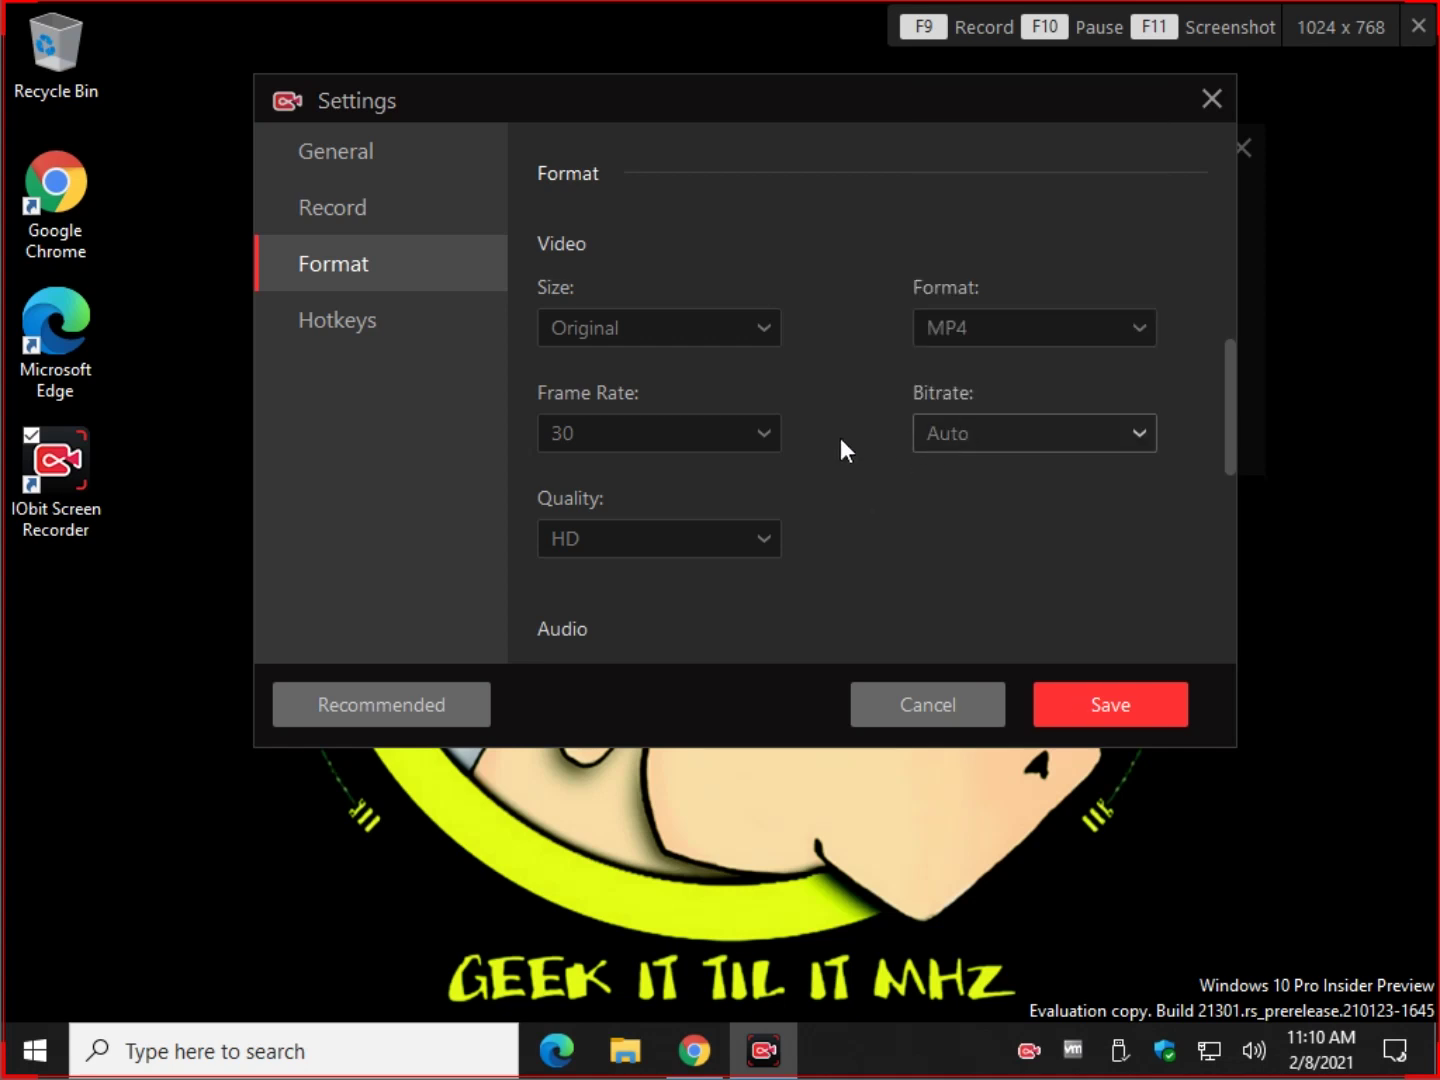
pyautogui.click(703, 437)
pyautogui.click(703, 437)
pyautogui.click(729, 544)
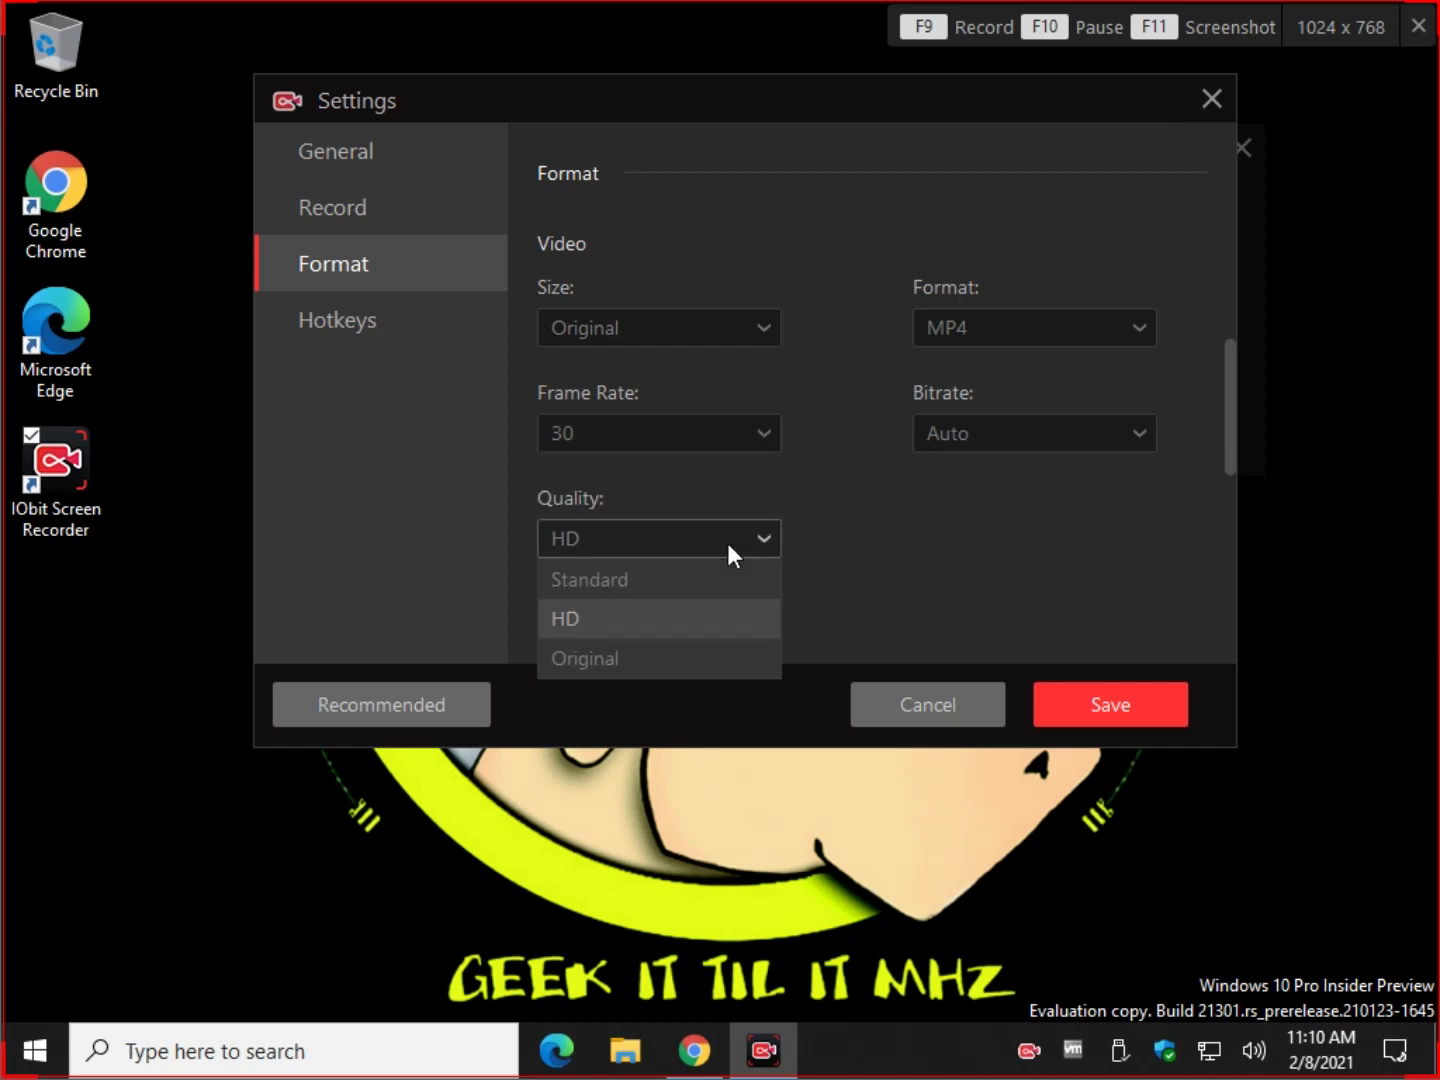
pyautogui.click(726, 543)
pyautogui.scroll(-1, 844, 506)
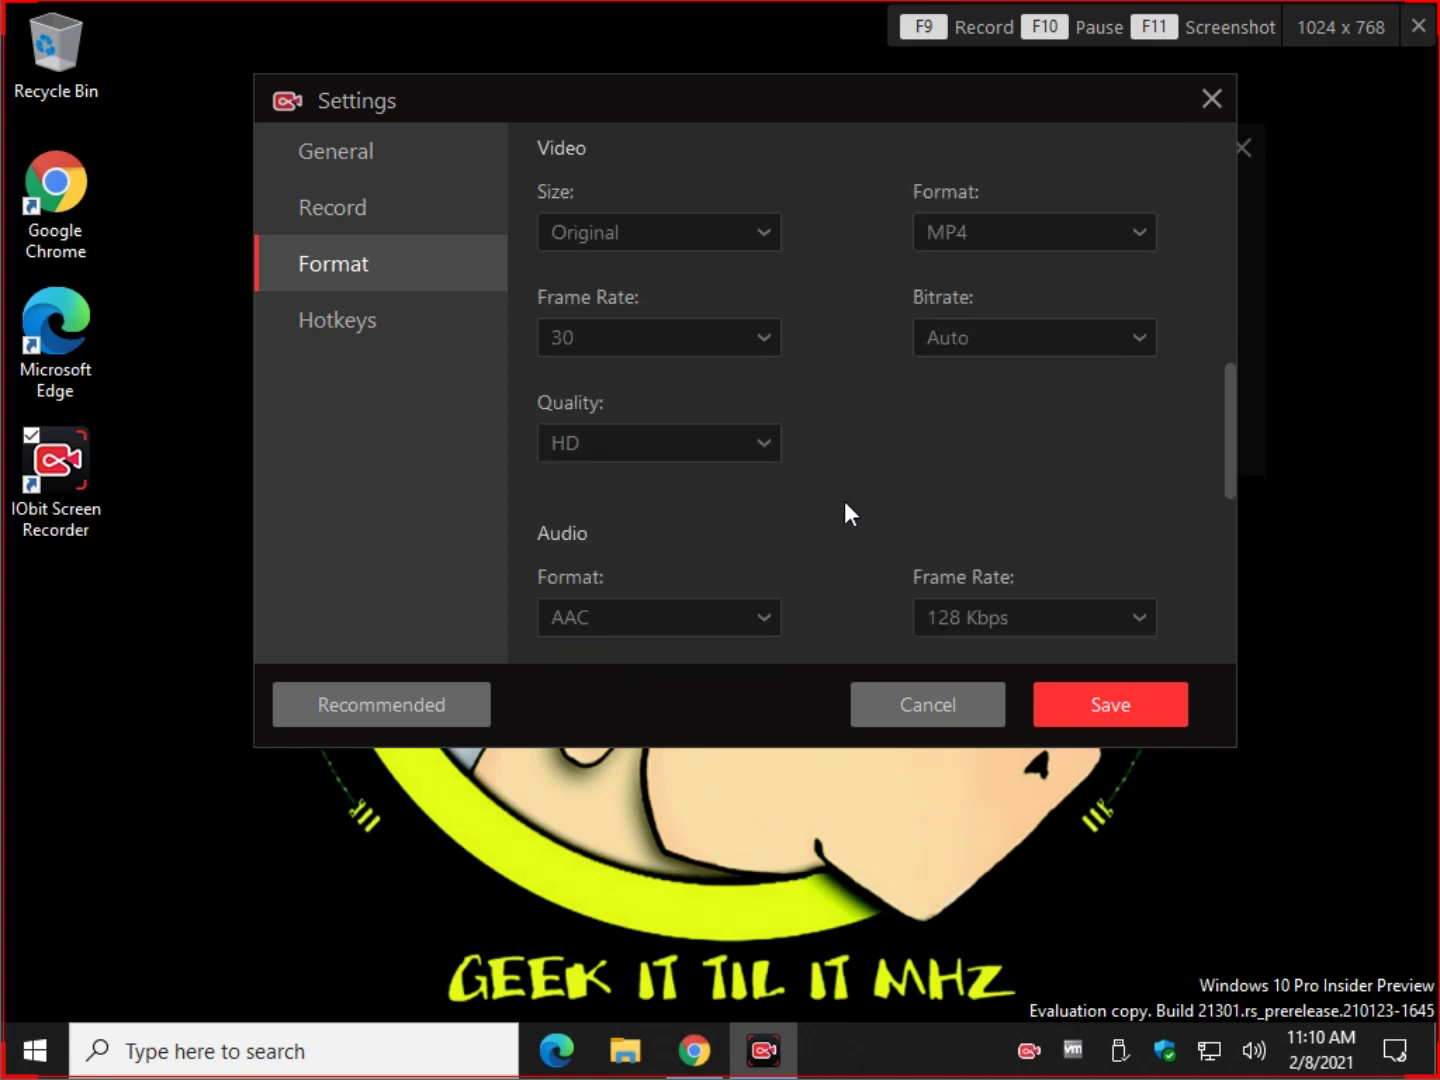
# Review the audio dropdowns, keeping AAC, 44100 Hz, Stereo and 128 Kbps.
pyautogui.scroll(-2, 858, 483)
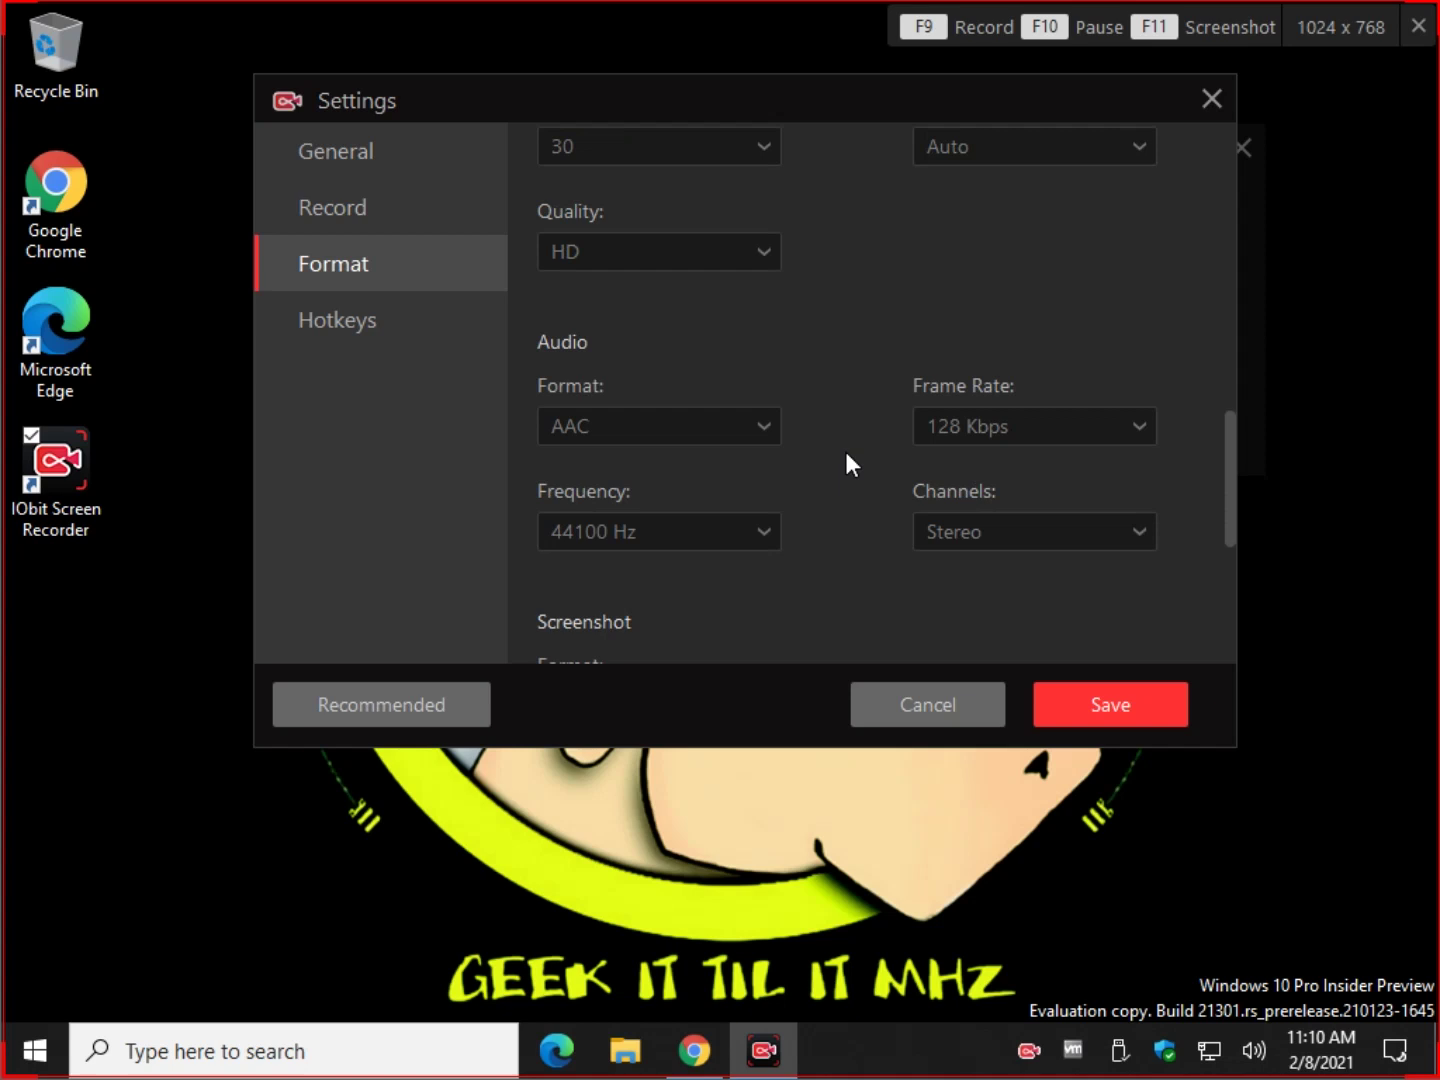
pyautogui.click(1004, 427)
pyautogui.click(1003, 428)
pyautogui.click(955, 532)
pyautogui.click(955, 533)
pyautogui.click(698, 537)
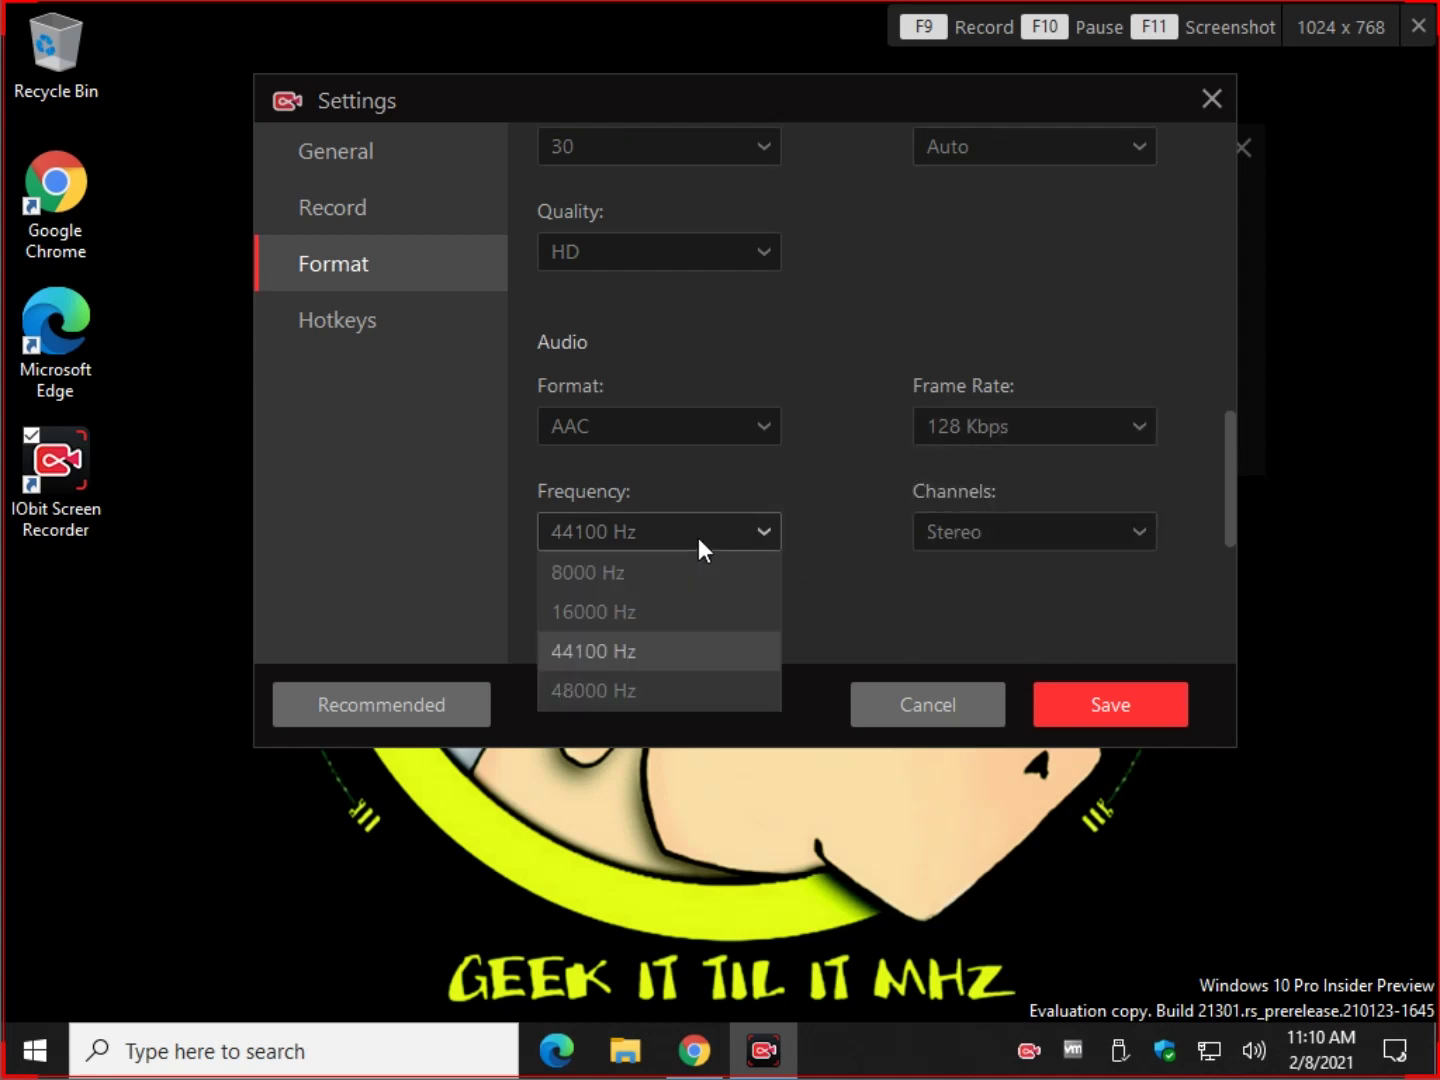
pyautogui.click(698, 537)
pyautogui.click(738, 420)
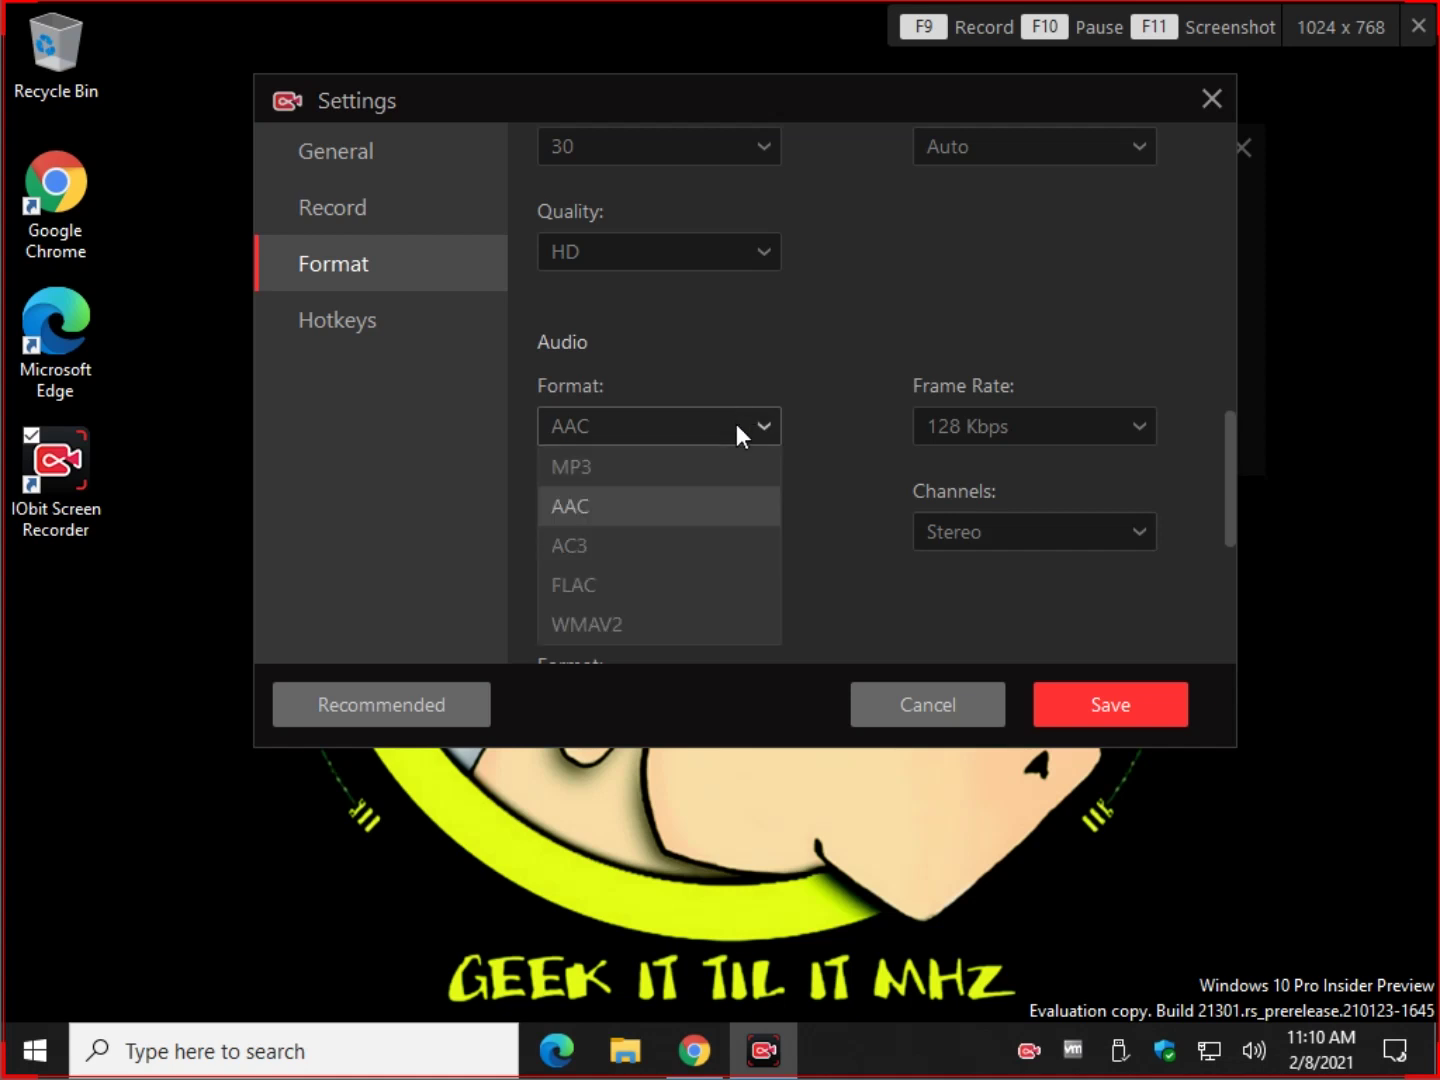
pyautogui.click(779, 428)
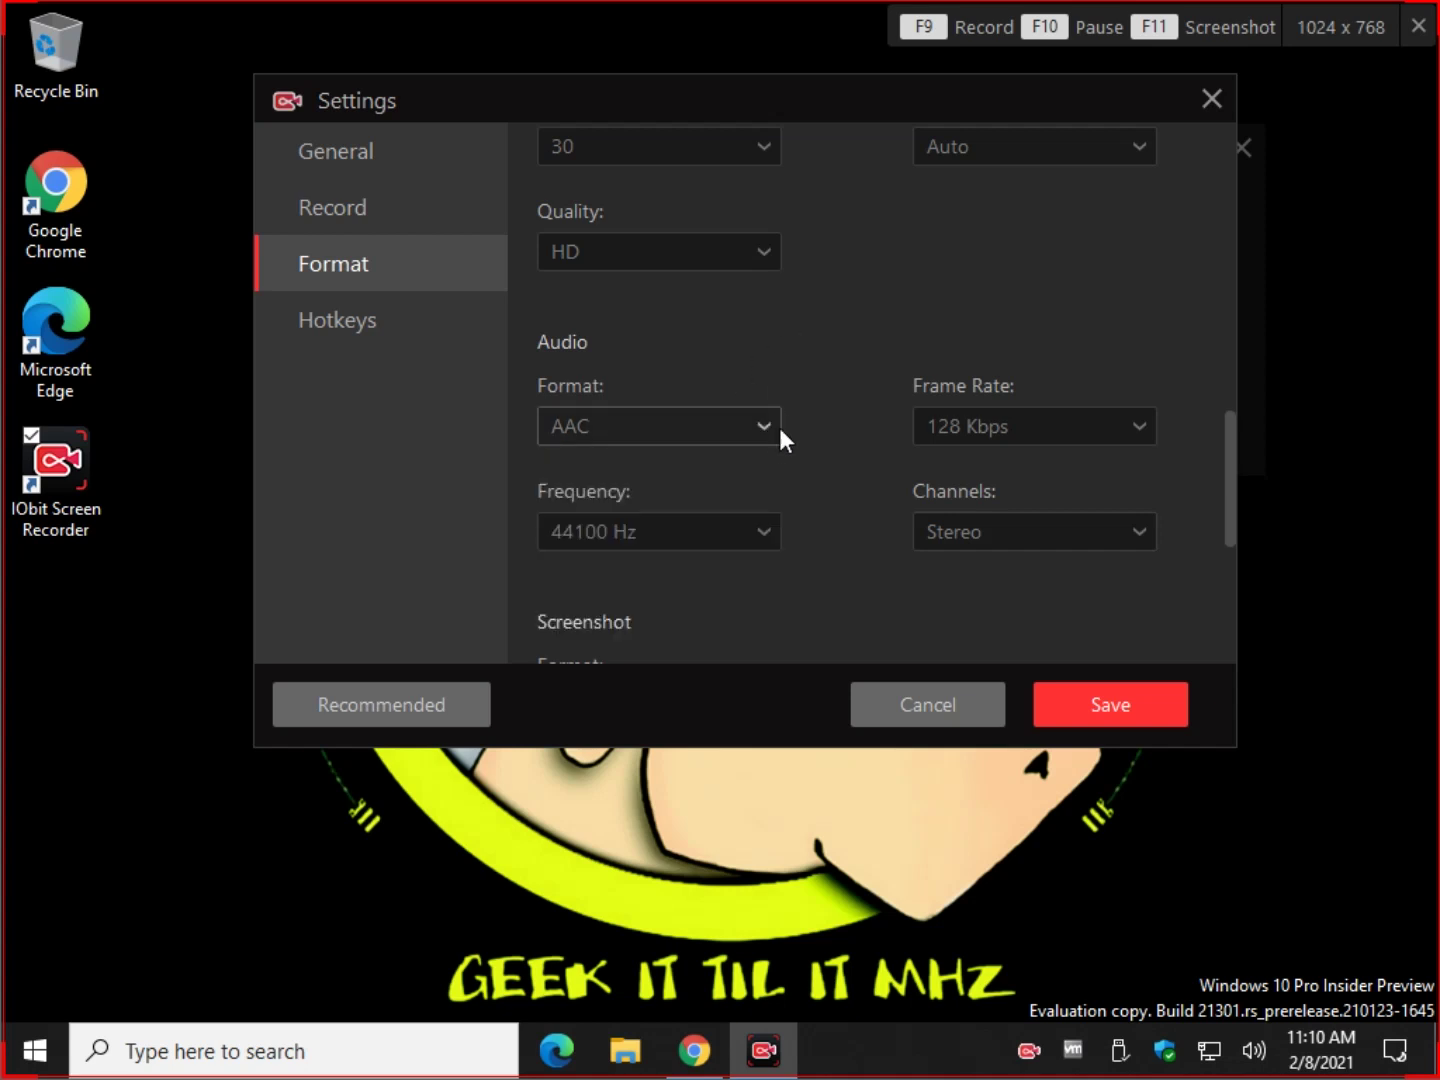
# Keep the screenshot format as JPG, scroll down to Hotkeys, and save the settings.
pyautogui.scroll(-1, 800, 415)
pyautogui.click(616, 609)
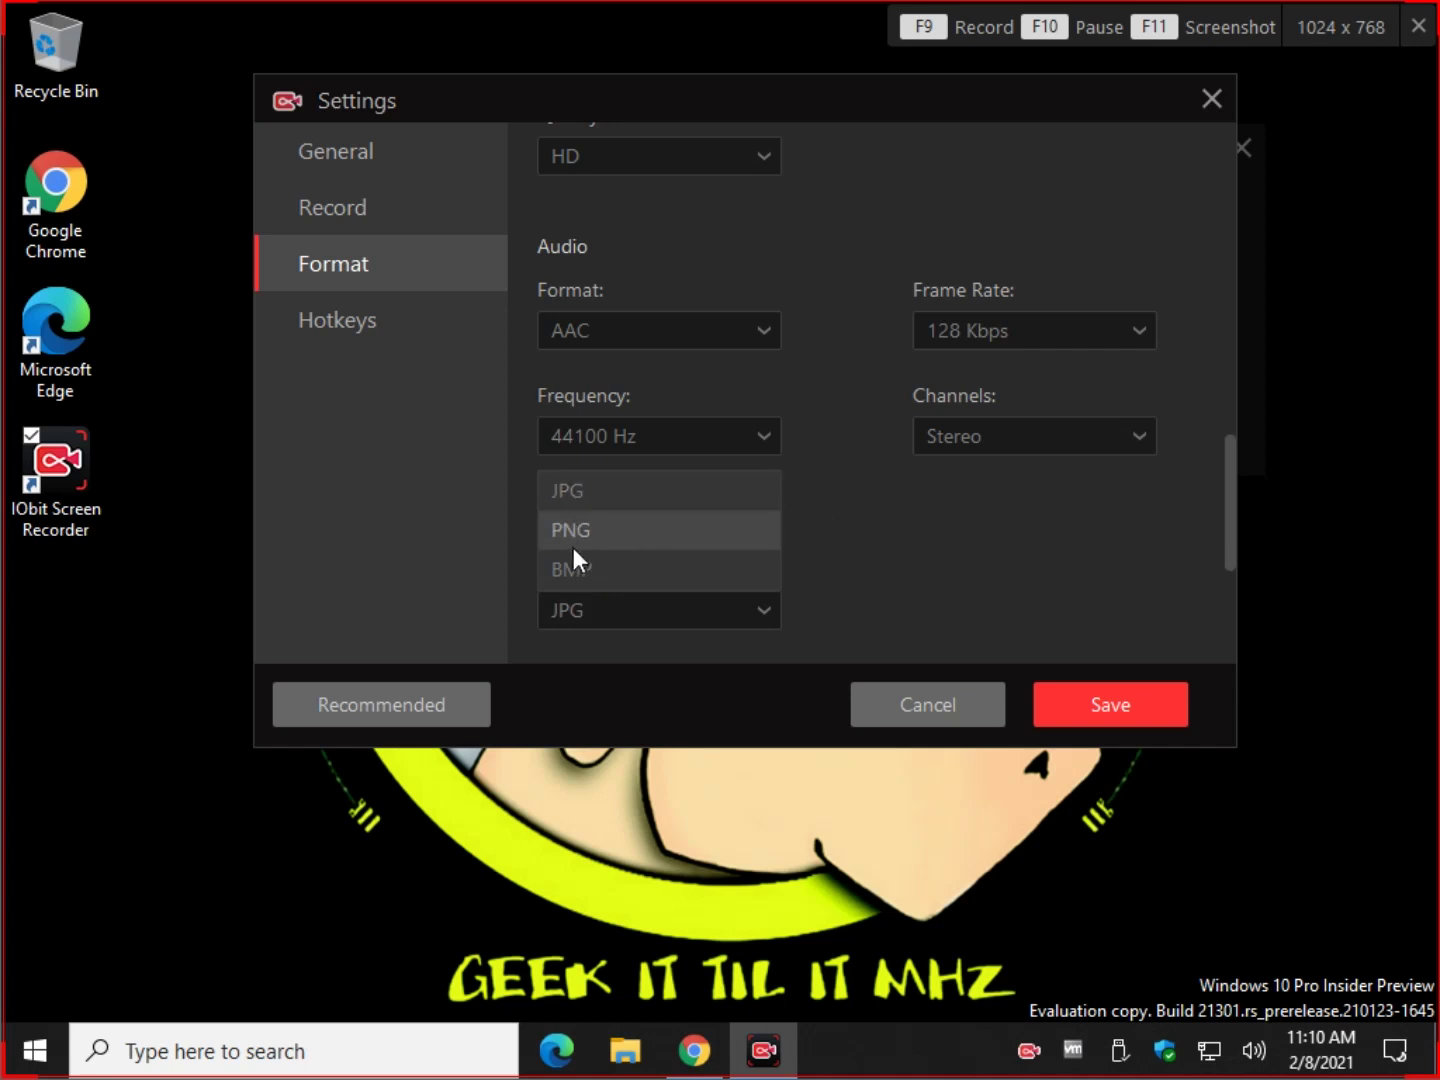
pyautogui.click(849, 540)
pyautogui.scroll(-1, 736, 535)
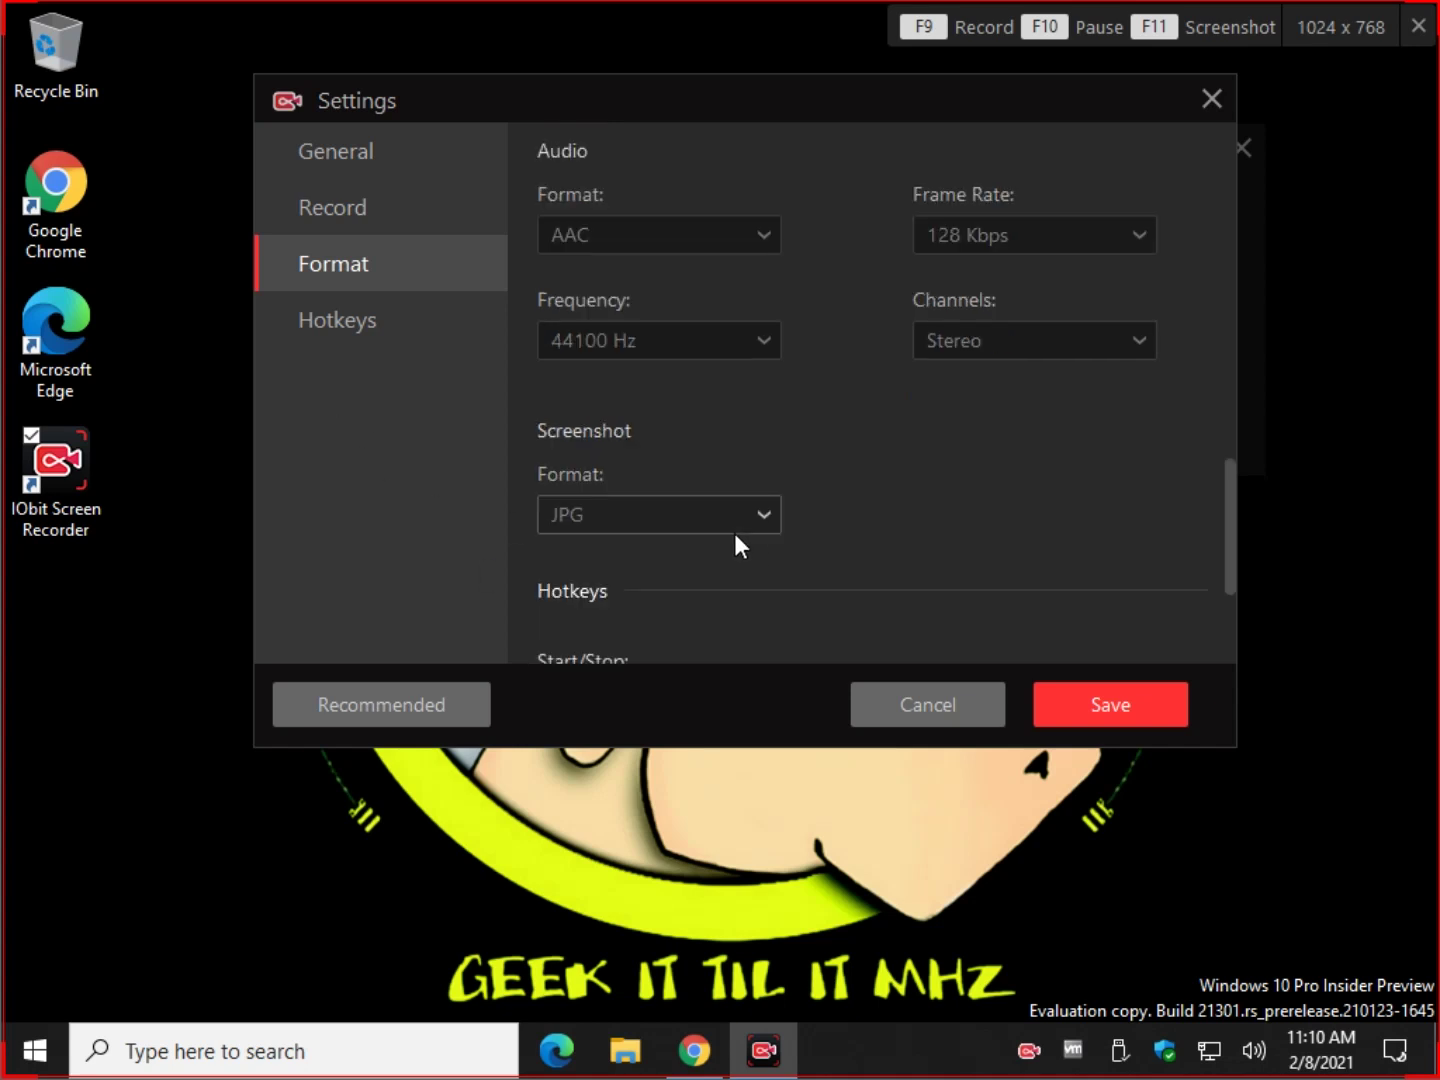
pyautogui.scroll(-1, 827, 481)
pyautogui.scroll(-2, 826, 490)
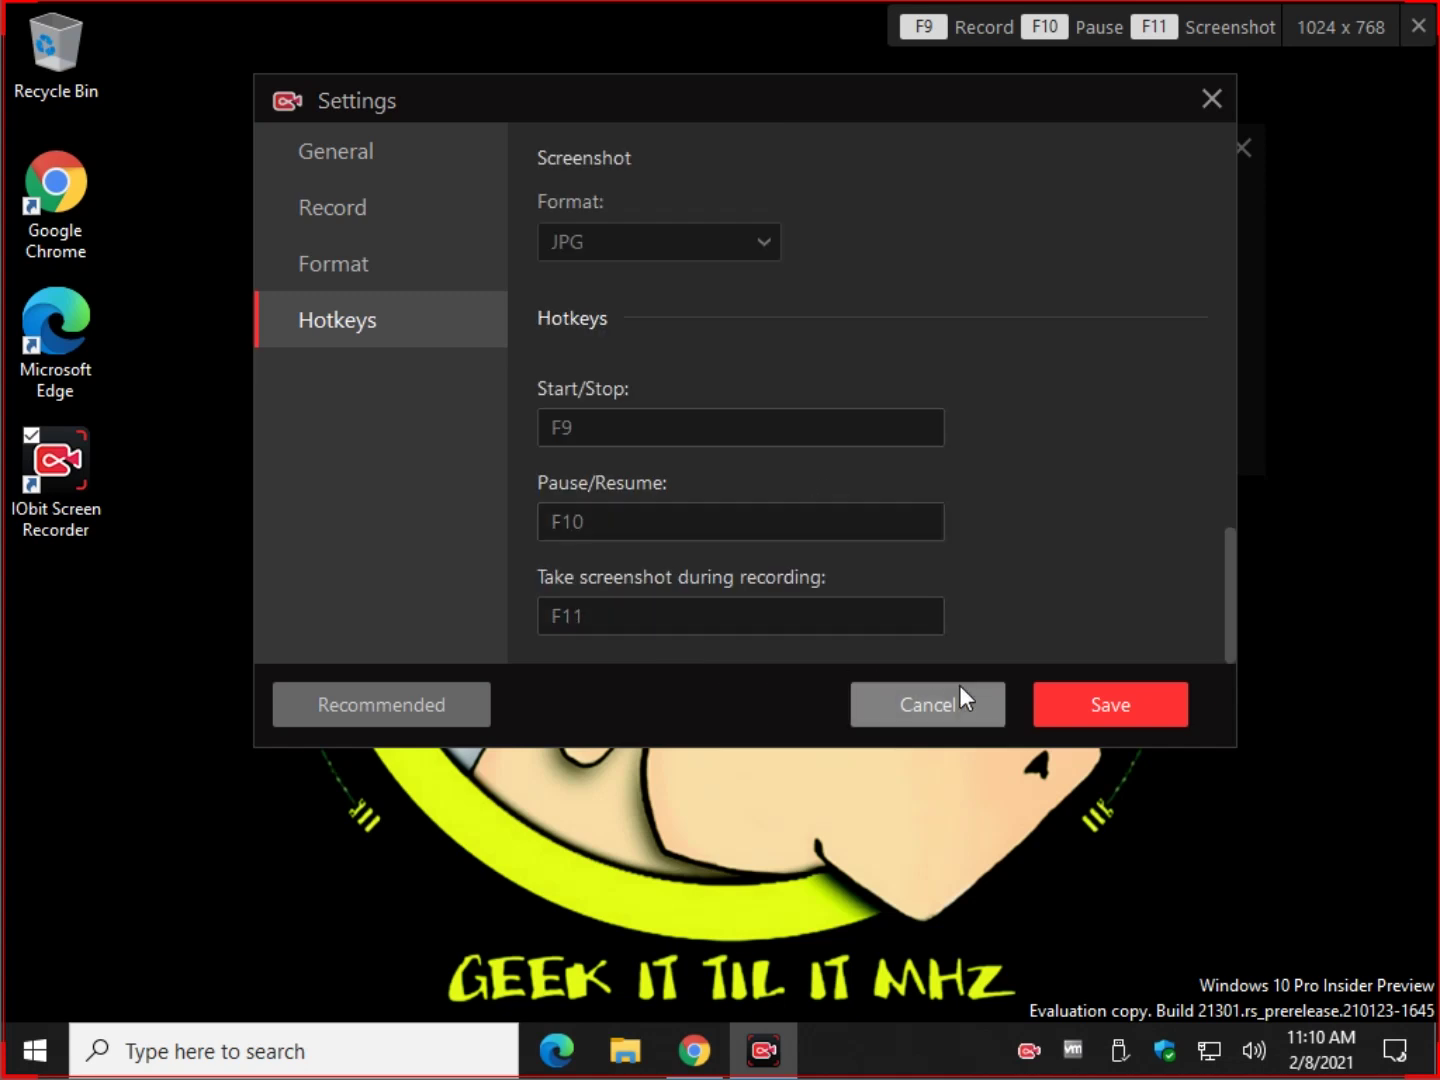
pyautogui.click(1127, 710)
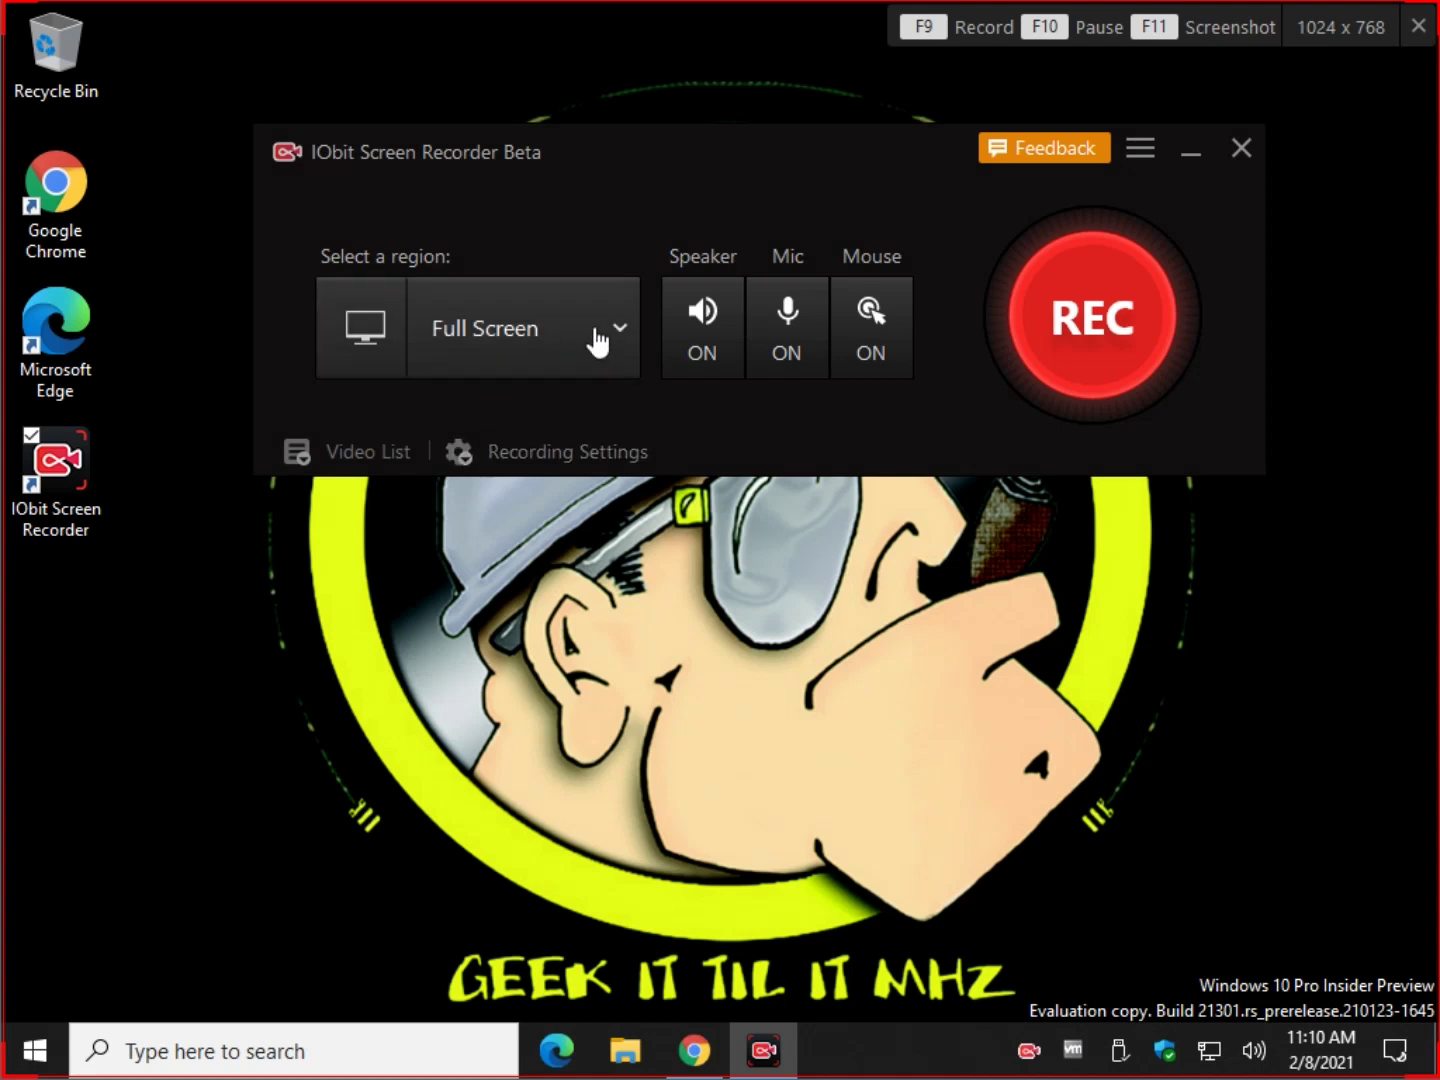
# Start a new full-screen recording with the recorder window hidden.
pyautogui.click(1090, 327)
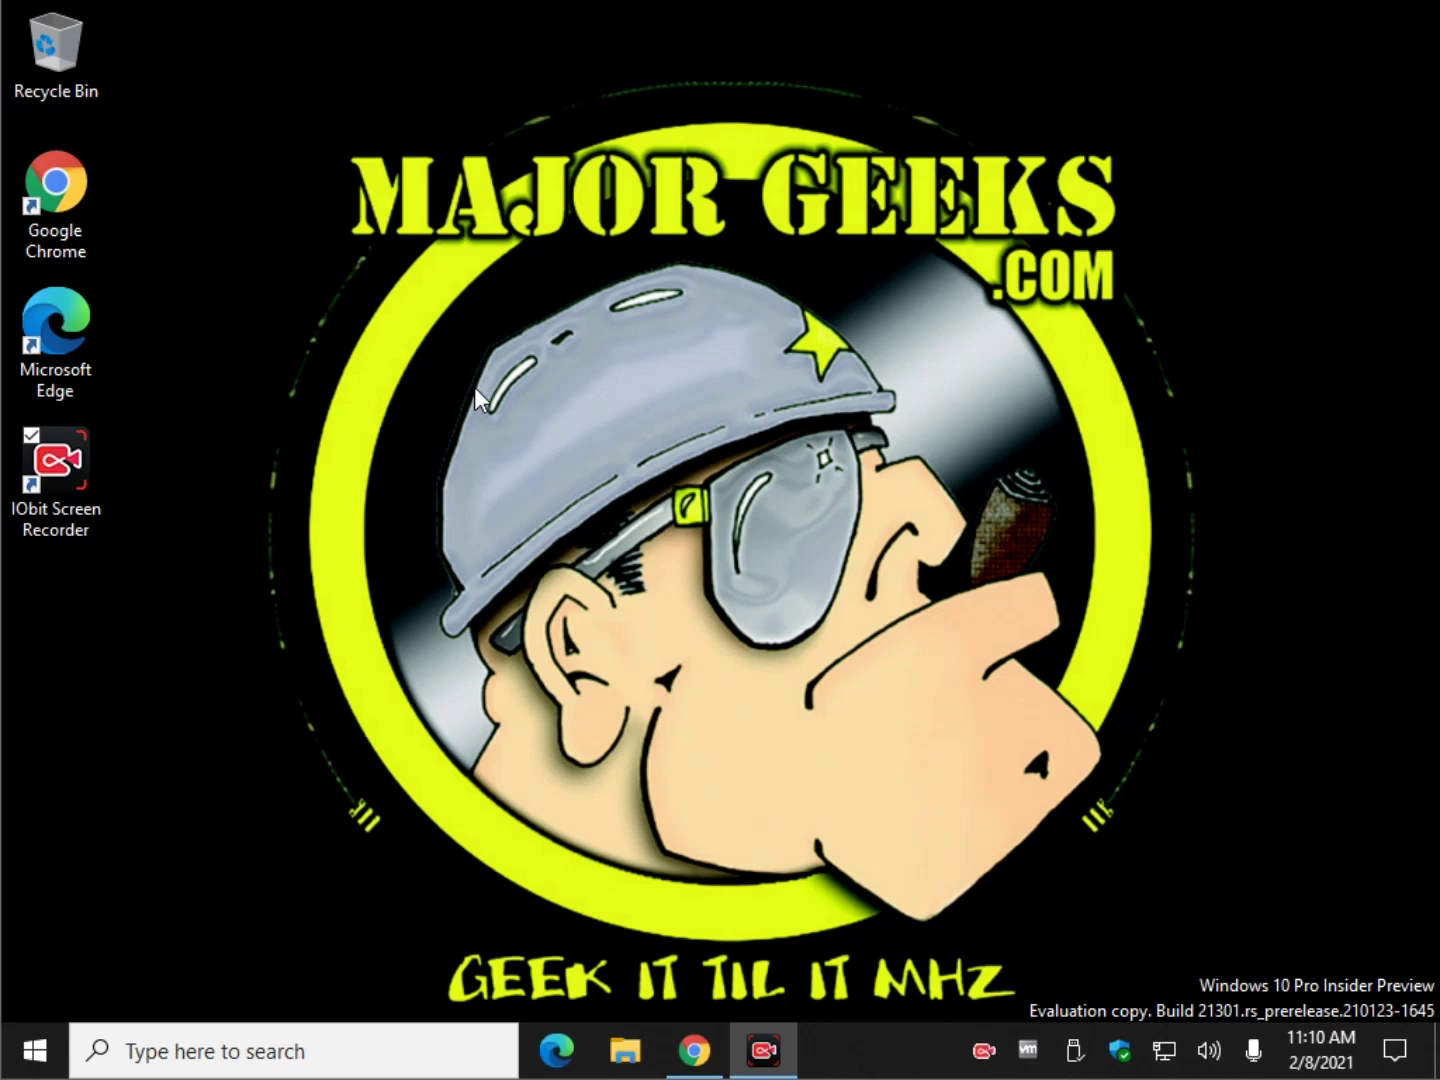
# Restore the recorder, confirm clip 20210208_111041.MP4 is listed, and switch to Chrome's MajorGeeks page.
pyautogui.click(778, 1056)
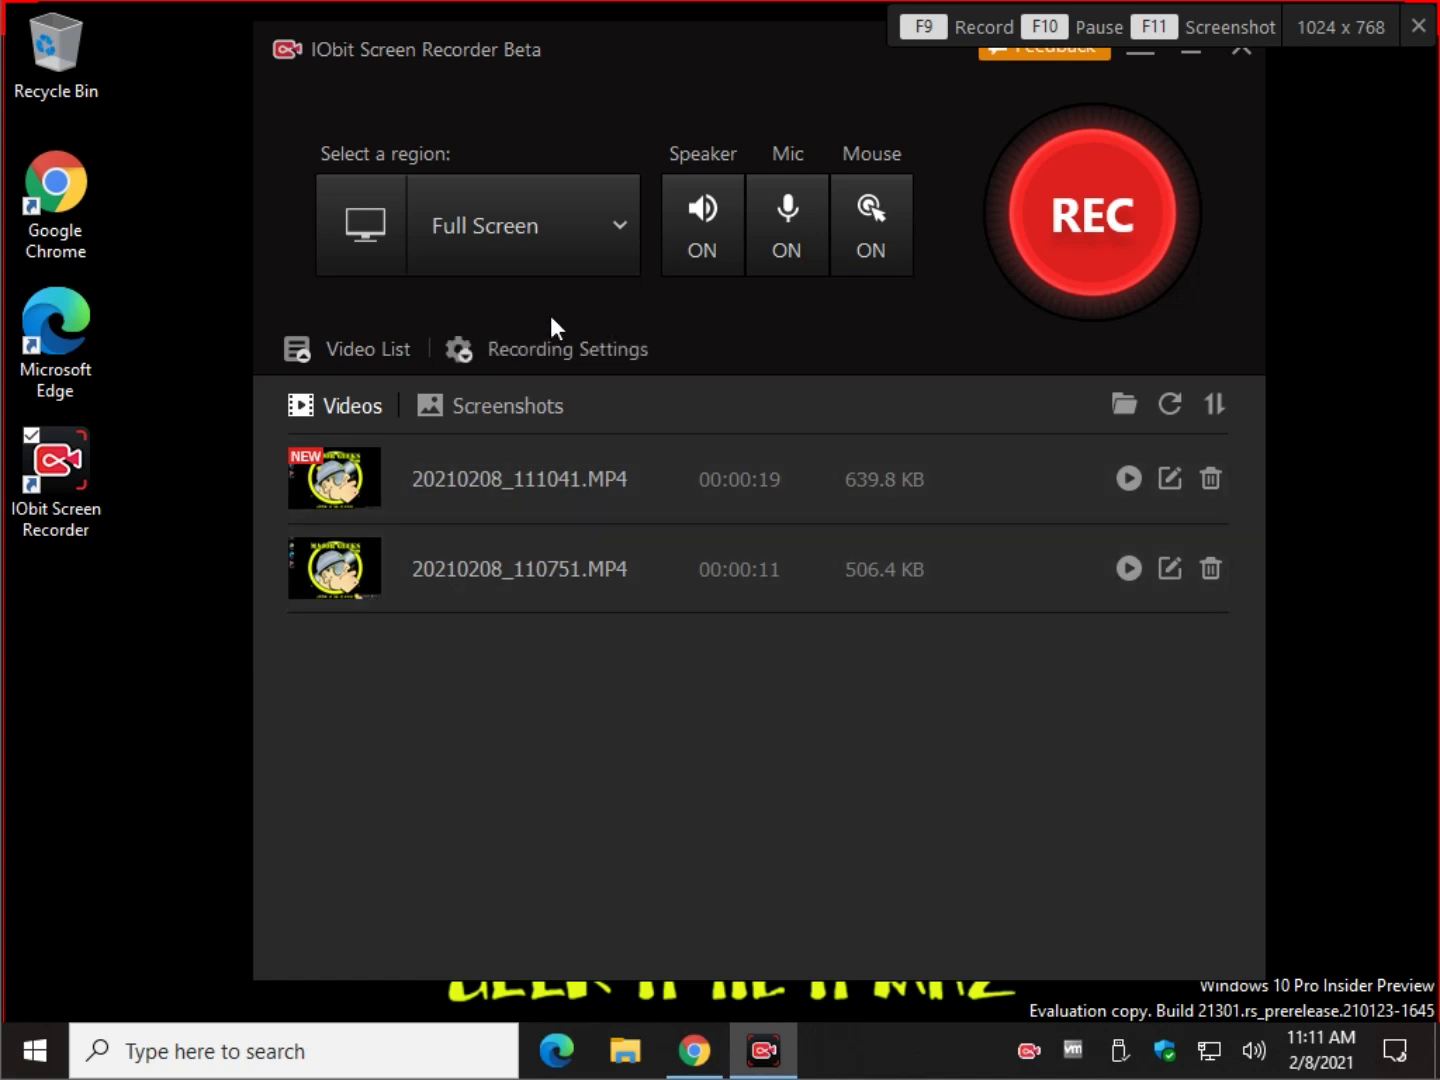
pyautogui.click(384, 357)
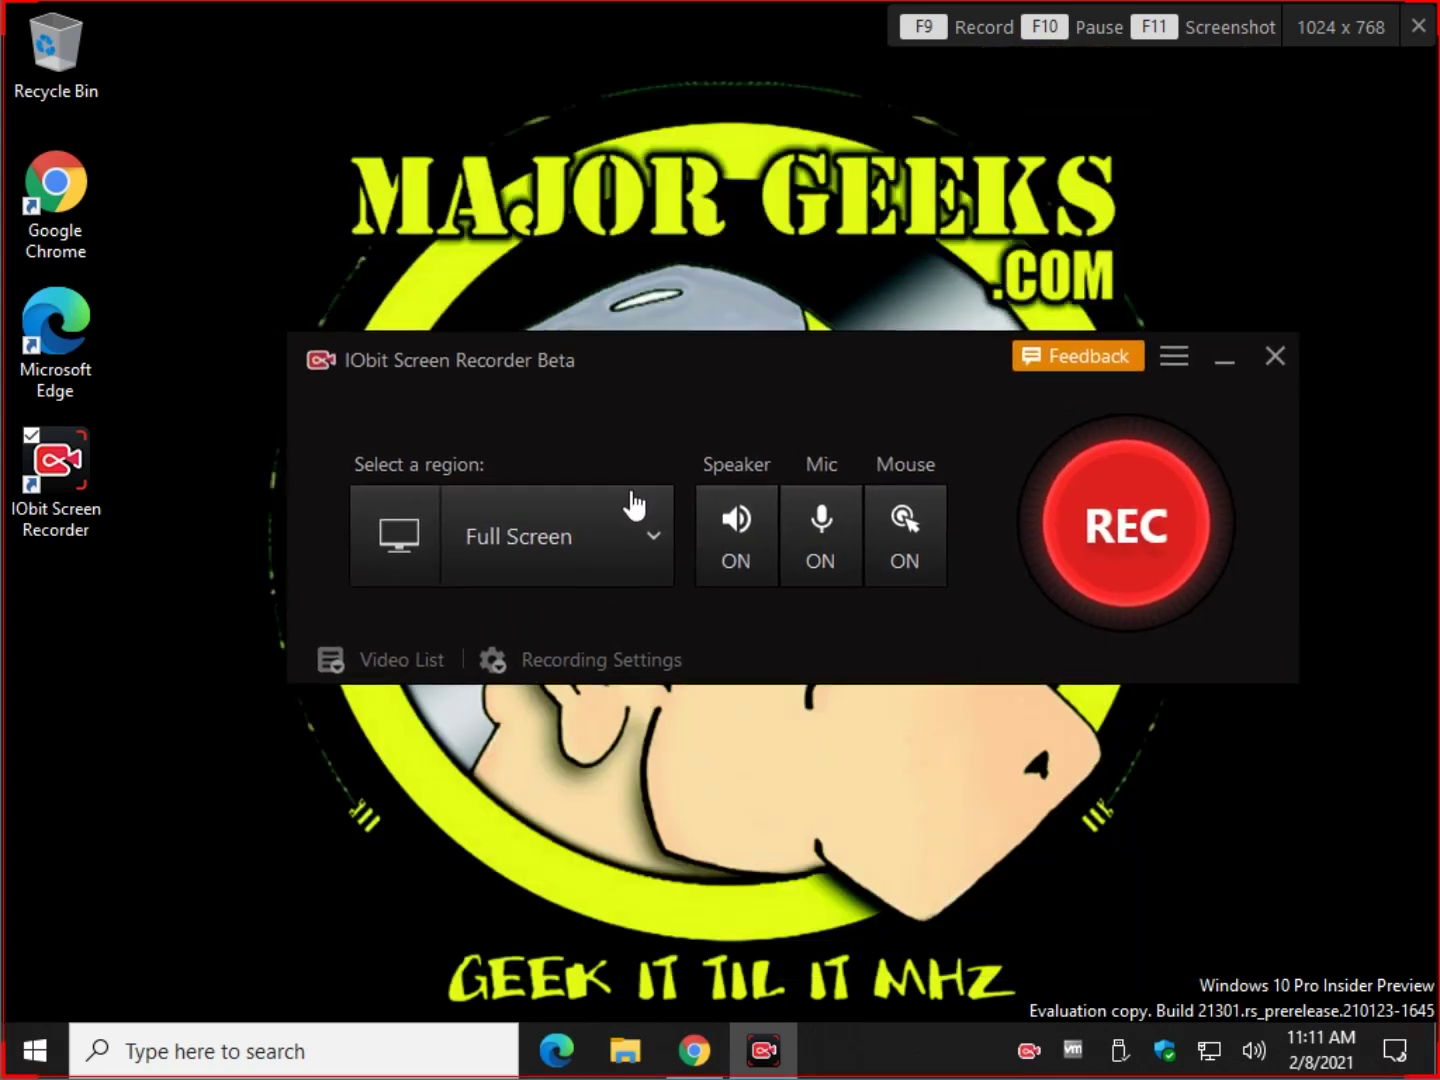
pyautogui.click(400, 562)
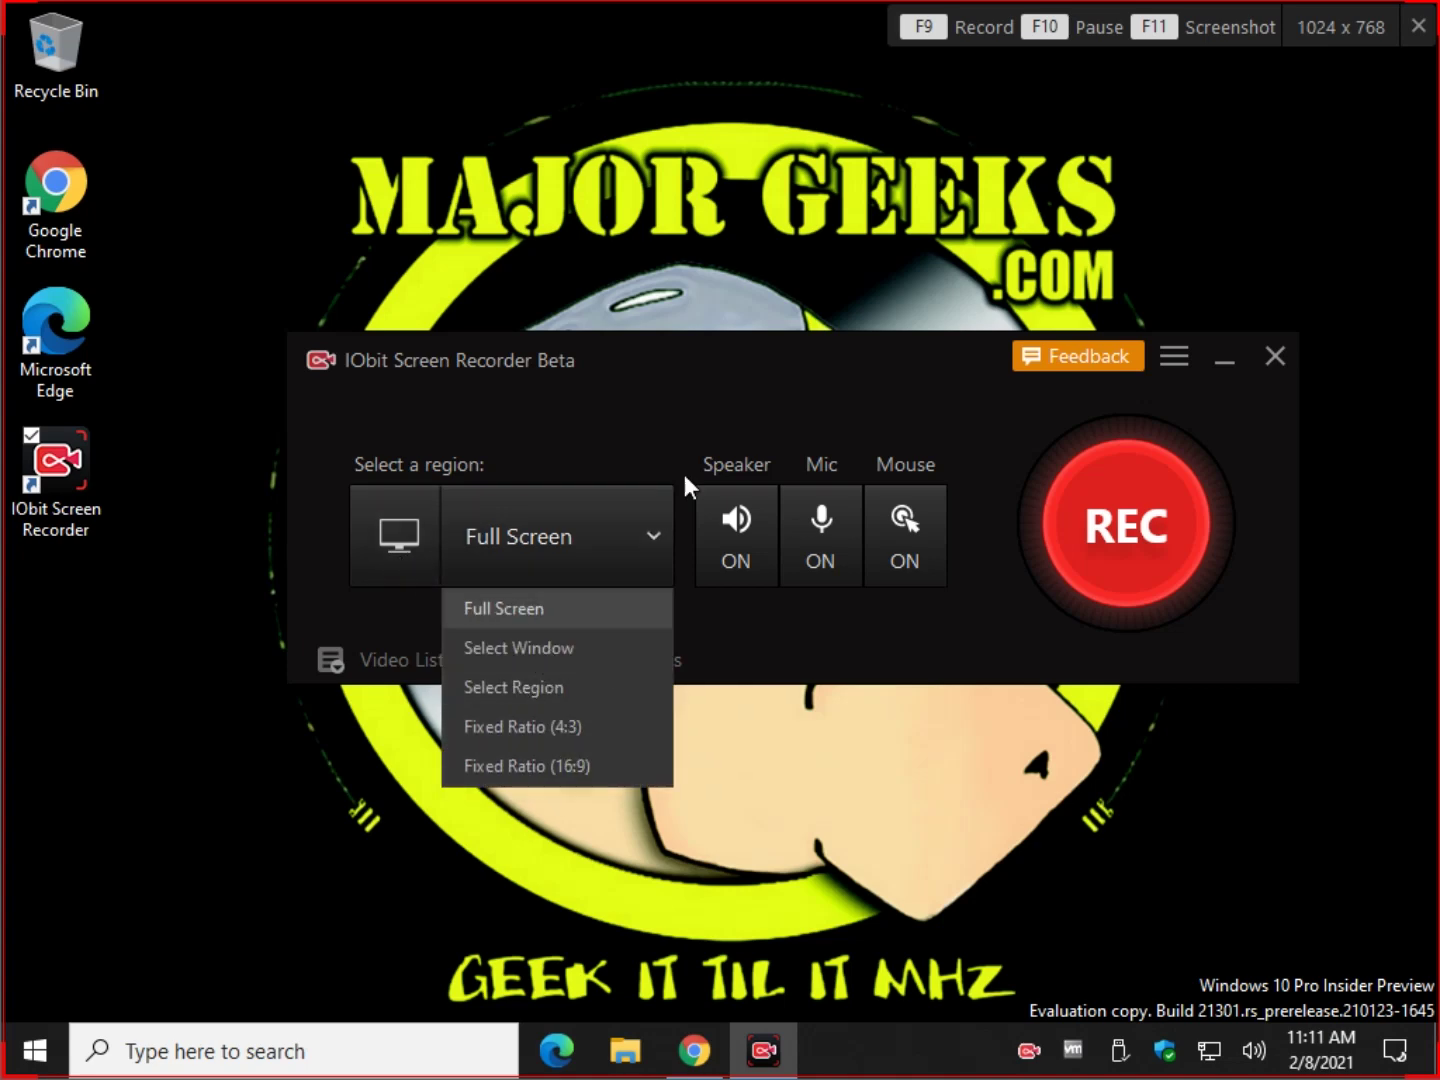
pyautogui.click(716, 387)
pyautogui.click(694, 1051)
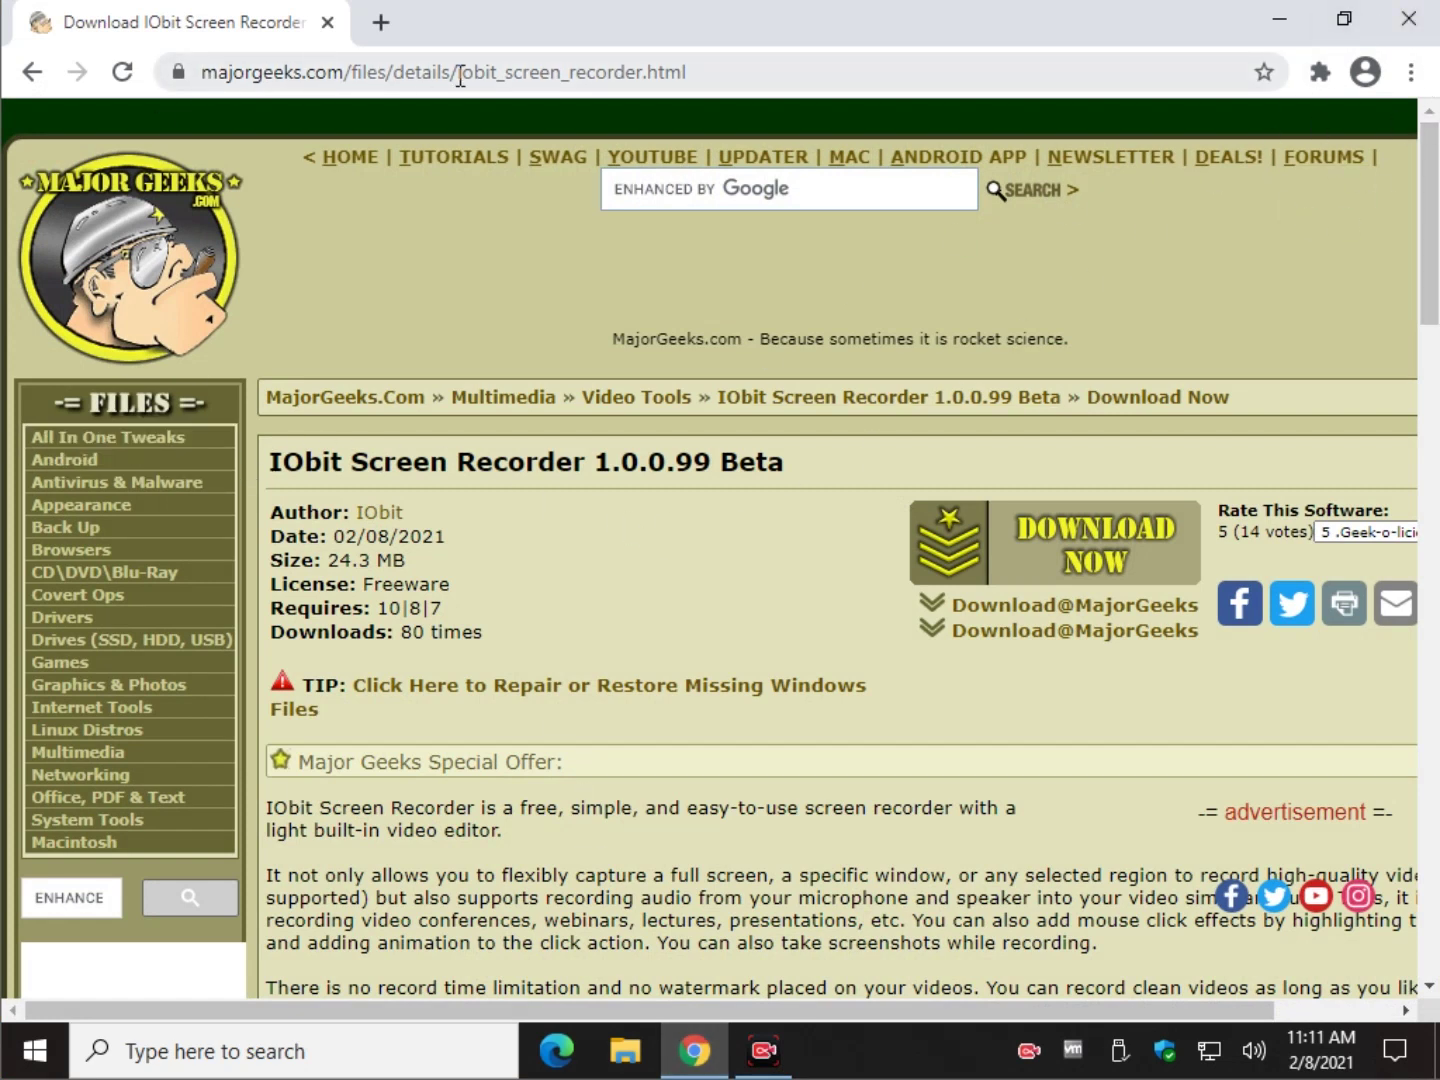
# Download the IObit Screen Recorder installer (24.3 MB) from MajorGeeks and return to the details page.
pyautogui.click(1055, 563)
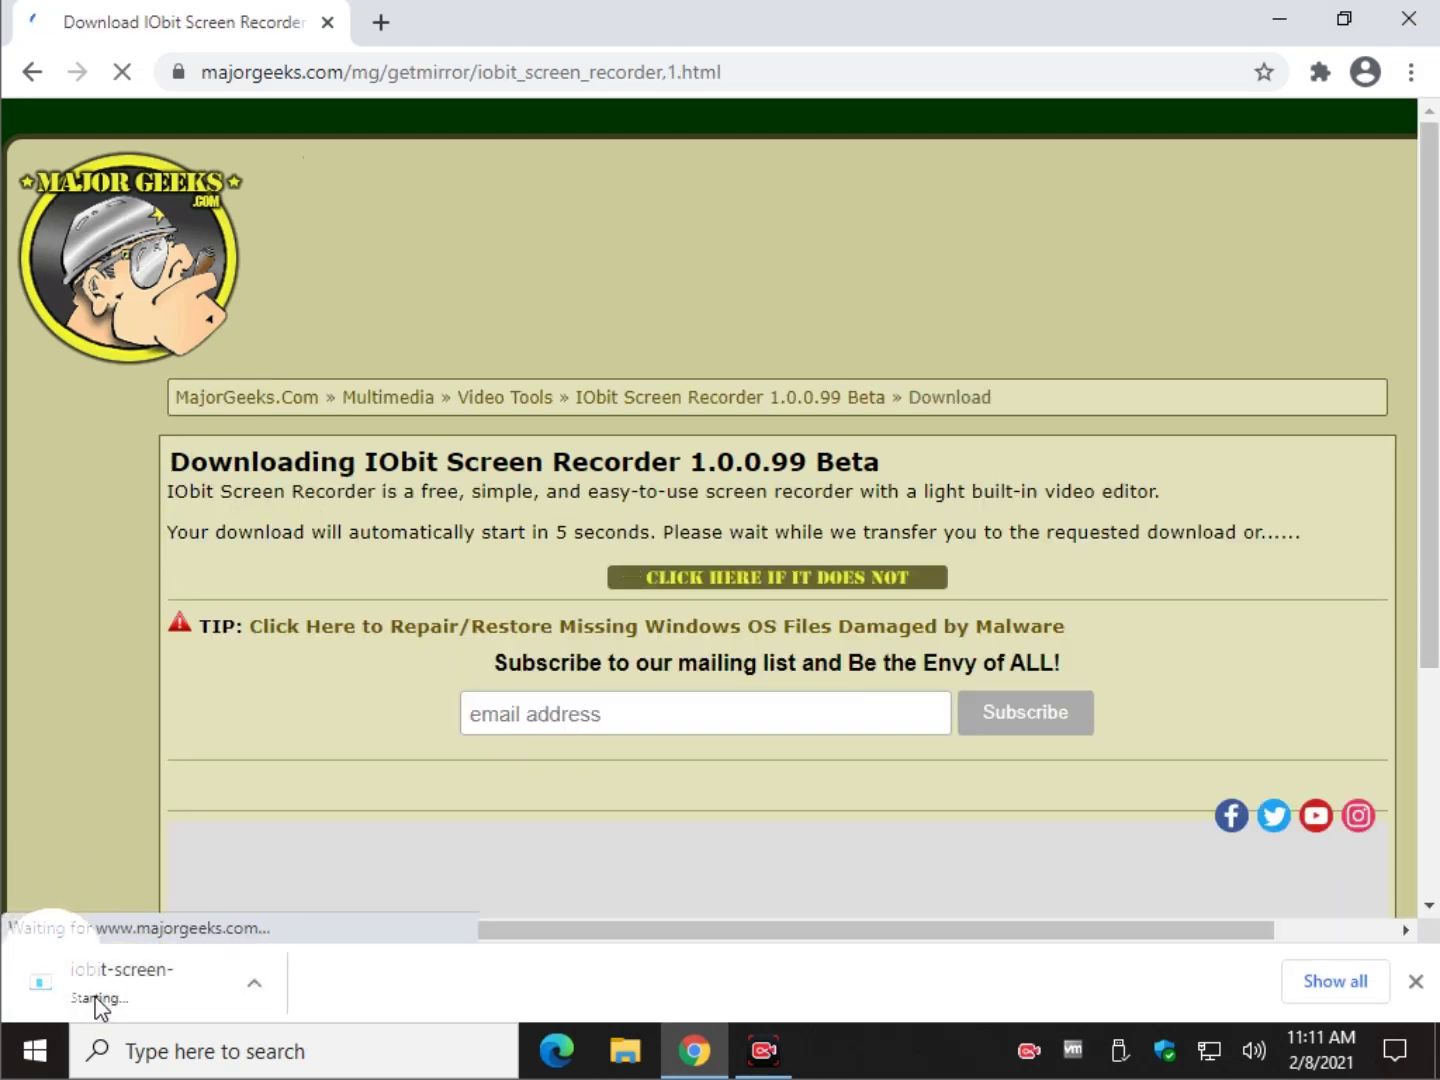
pyautogui.click(33, 72)
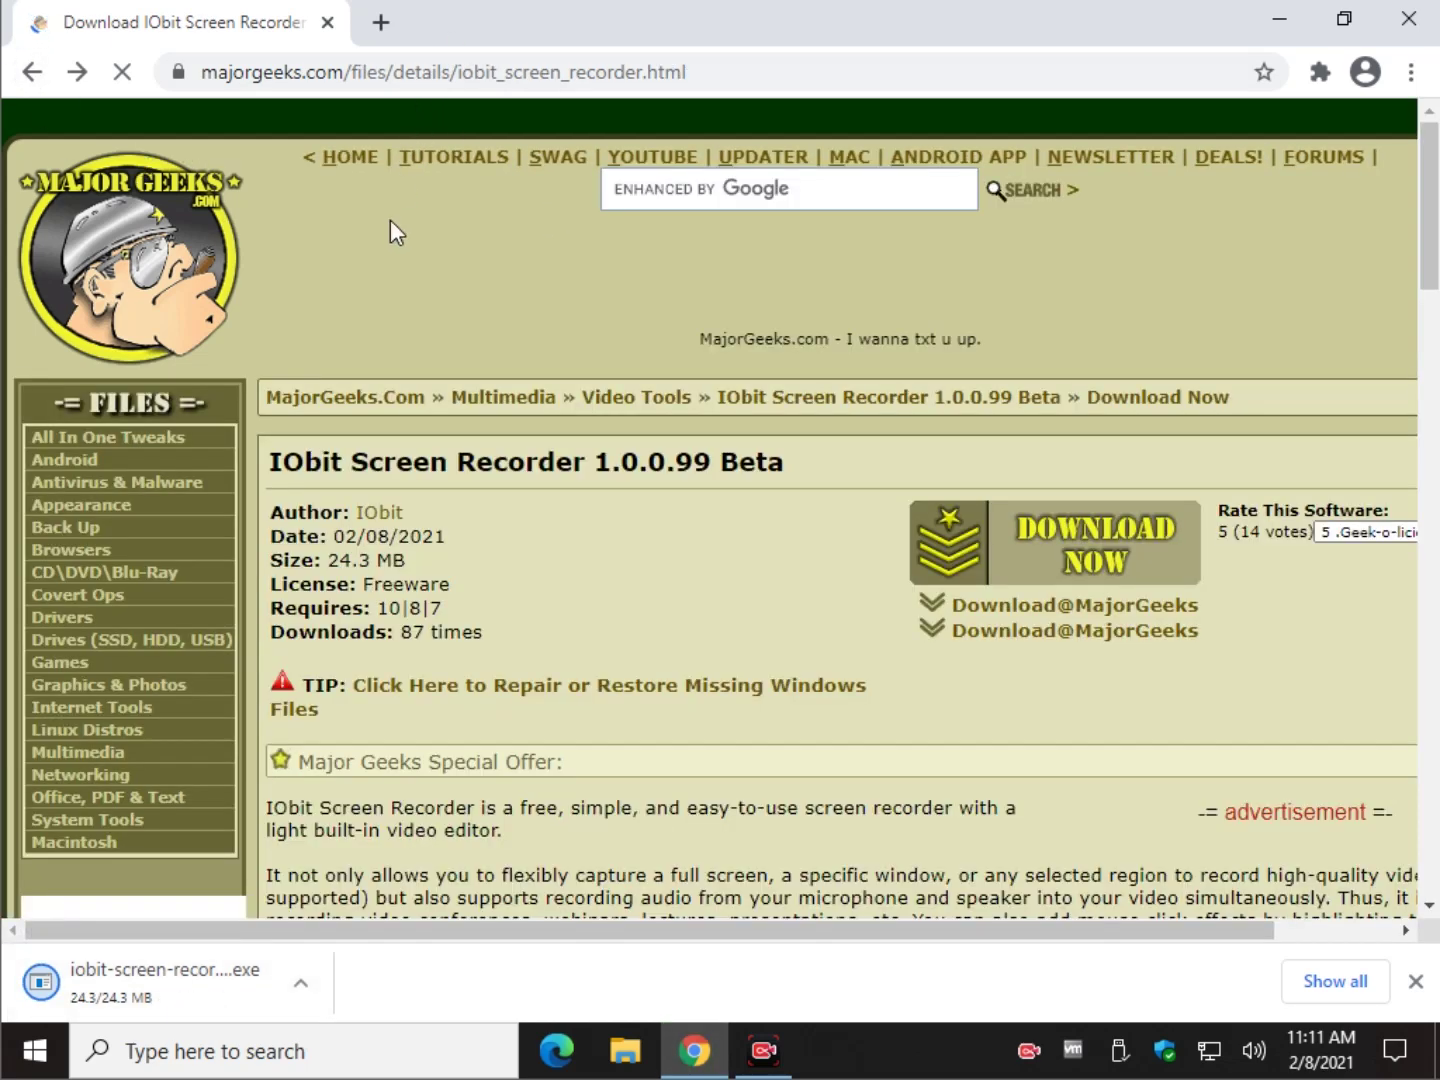
# Minimize Chrome to bring the recorder's main window back into view.
pyautogui.click(1283, 18)
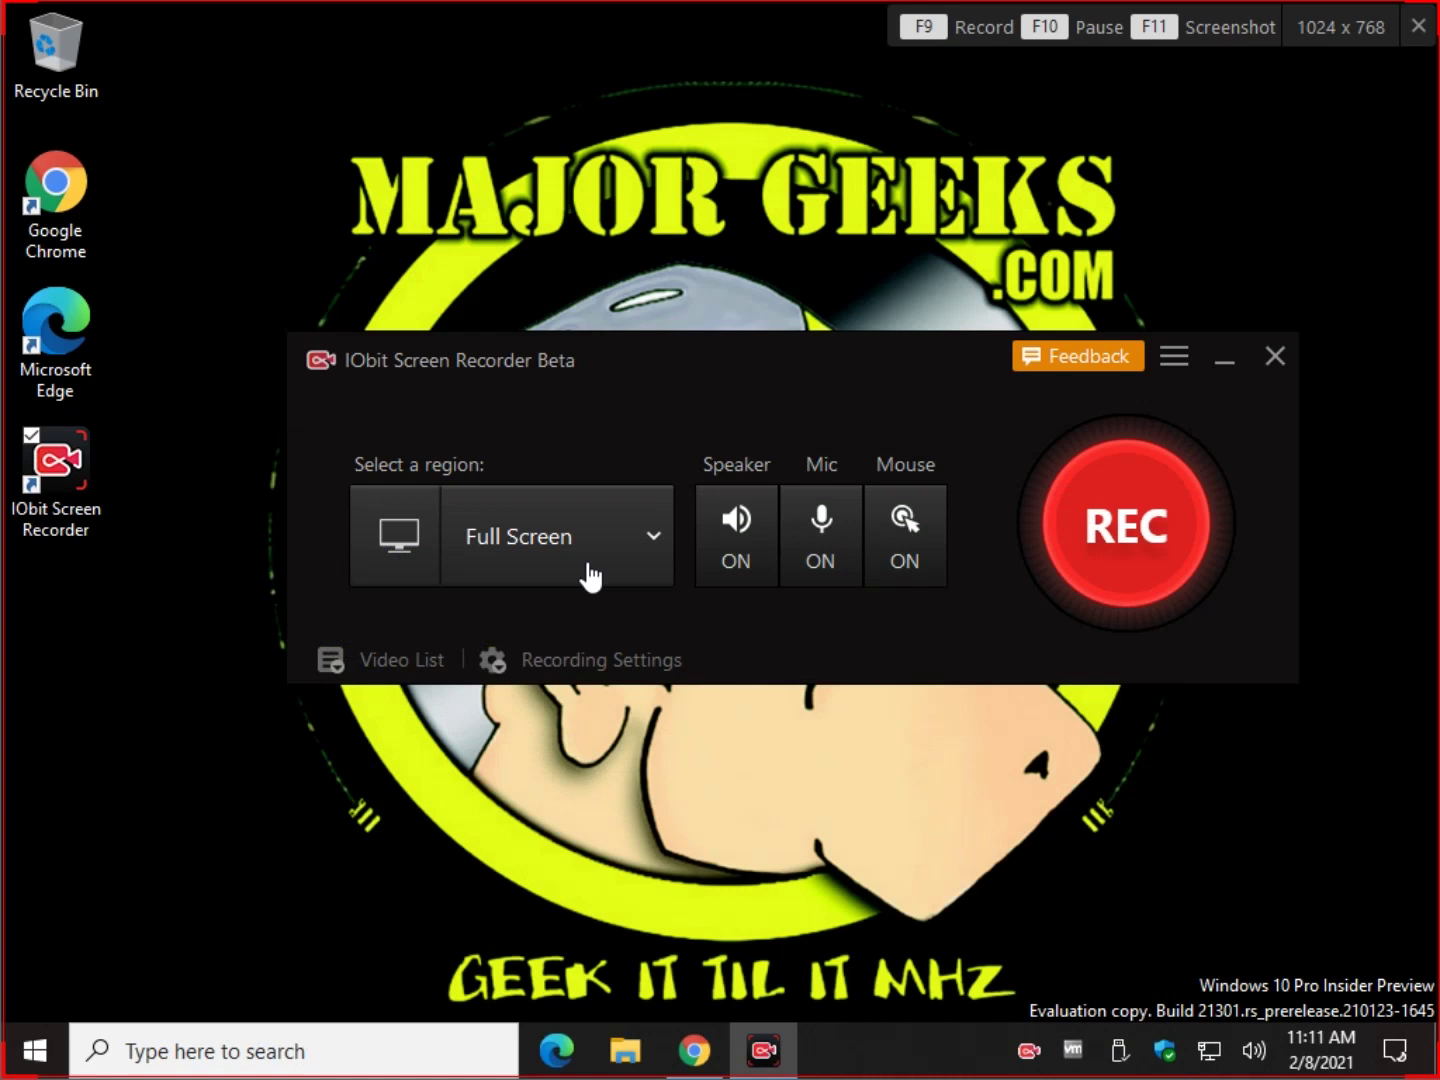